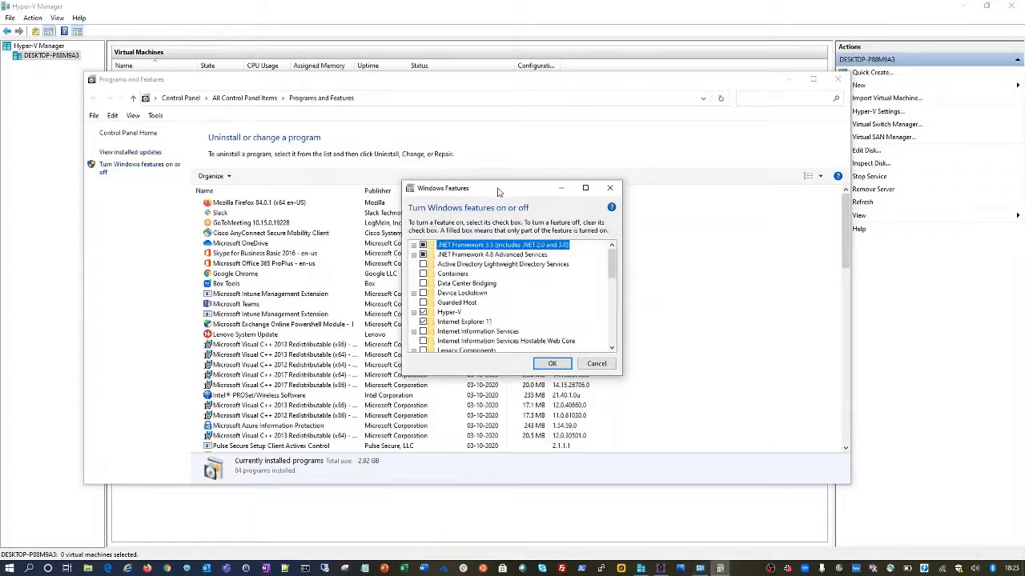
- Verify Hyper-V is checked in Windows Features, then cancel and close Programs and Features
{"action": "left_click_drag", "start_coordinate": [495, 190], "coordinate": [418, 152]}
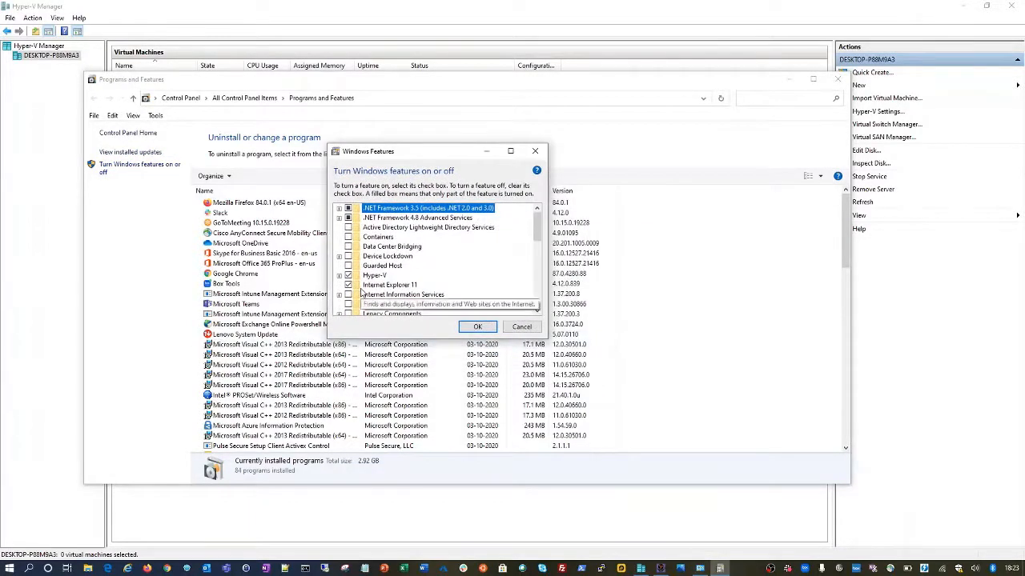
{"action": "left_click", "coordinate": [339, 276]}
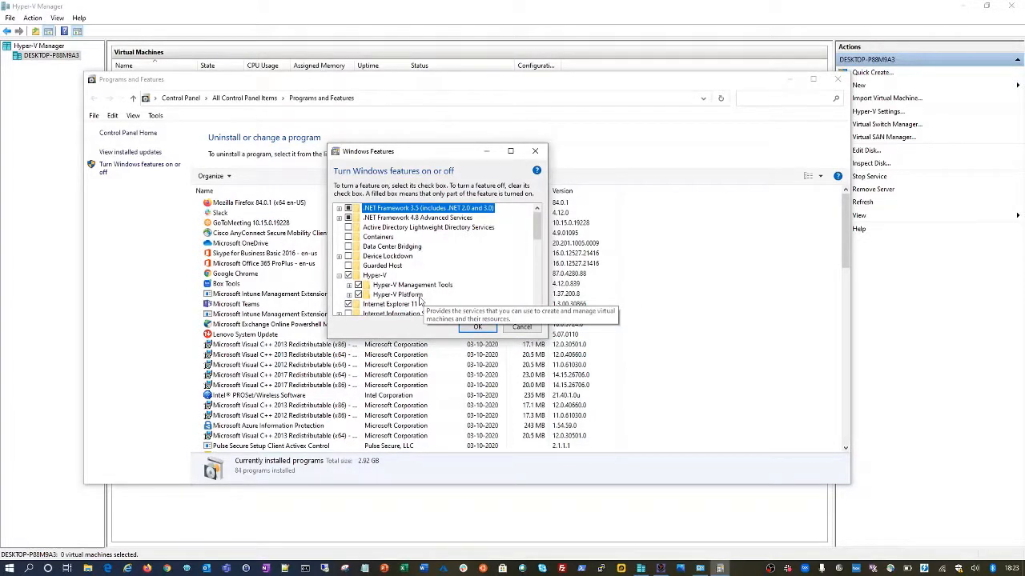
{"action": "left_click", "coordinate": [521, 328]}
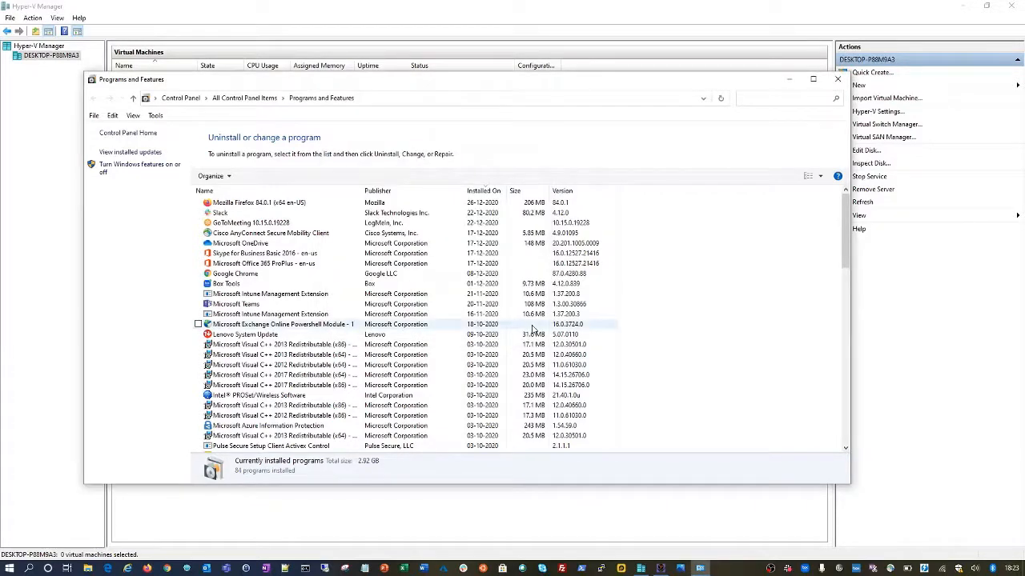
{"action": "left_click", "coordinate": [840, 81]}
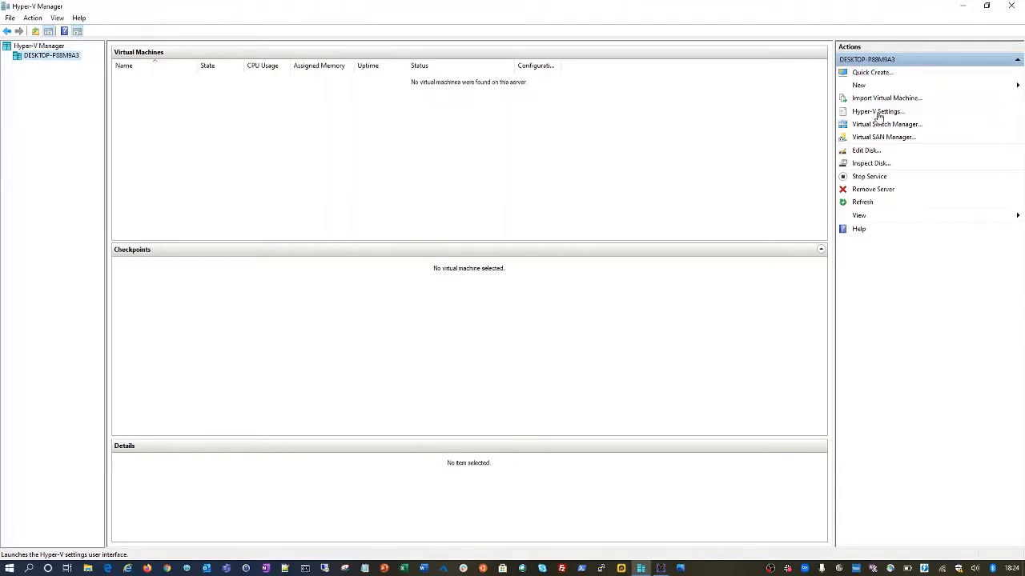
- Open the host's Hyper-V Settings from the Actions pane
{"action": "left_click", "coordinate": [878, 113]}
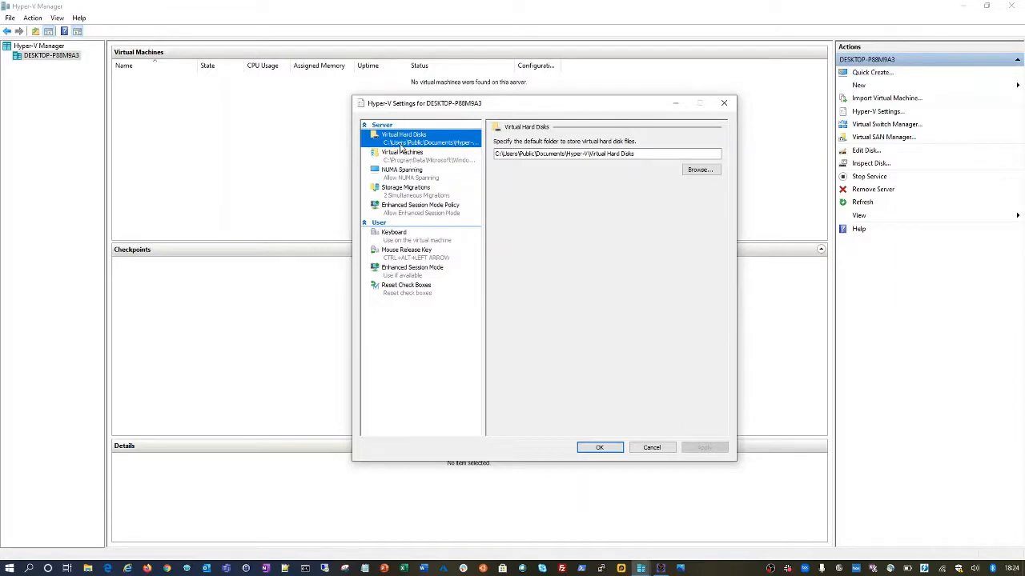
- Review the default Virtual Hard Disks and Virtual Machines folder paths, then cancel without changes
{"action": "left_click", "coordinate": [425, 160]}
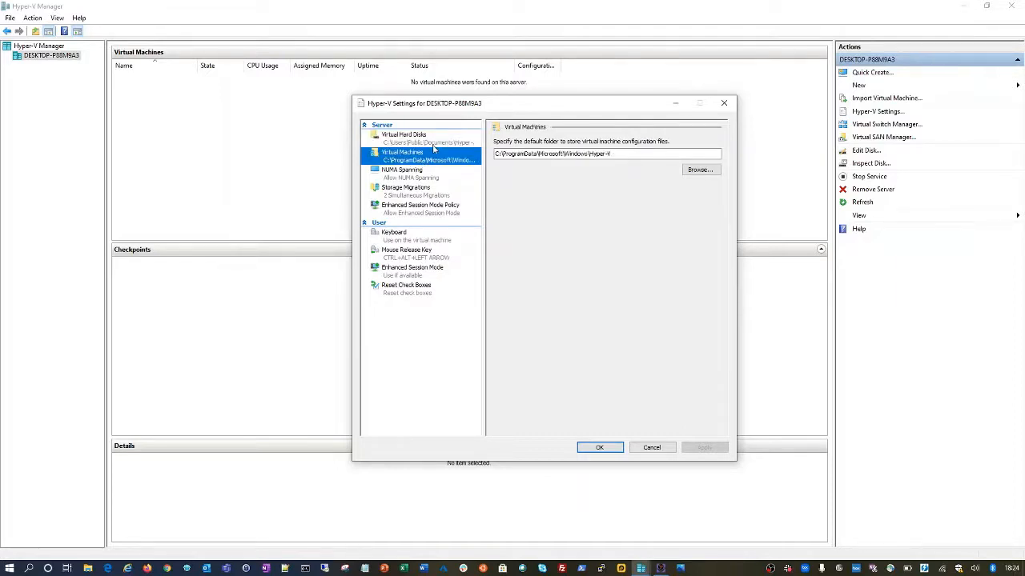
{"action": "left_click", "coordinate": [432, 144]}
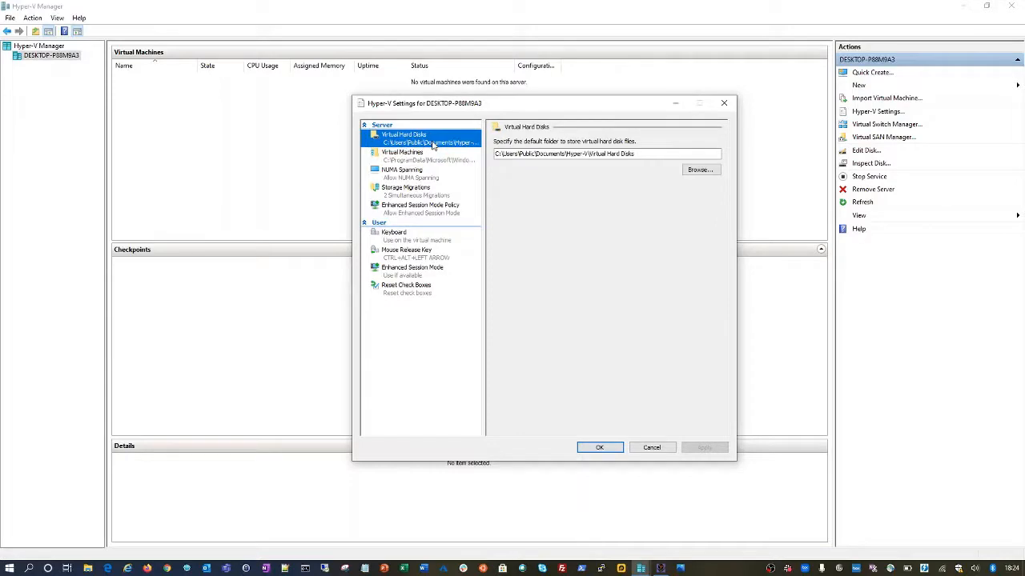
{"action": "left_click", "coordinate": [639, 154]}
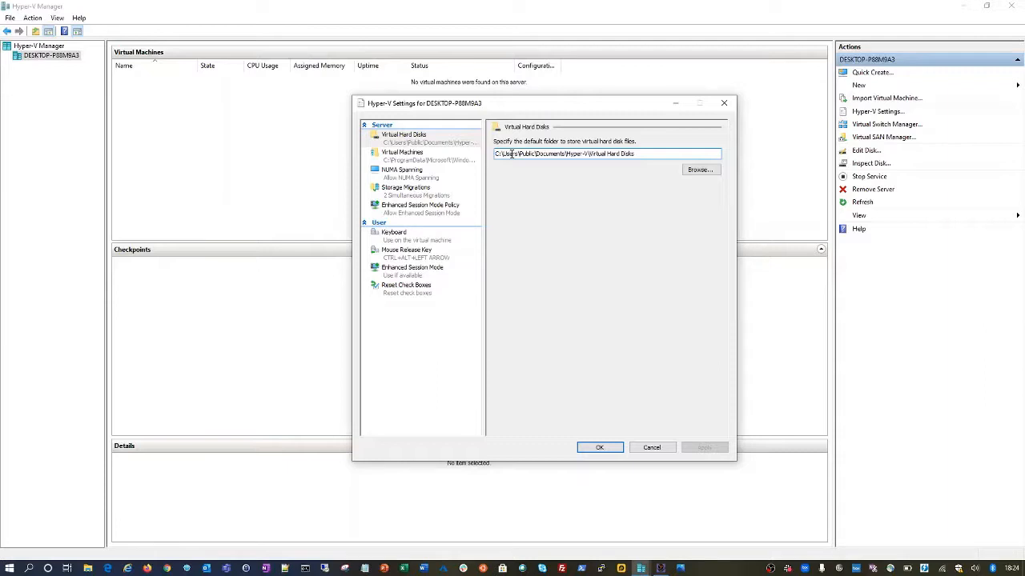
{"action": "left_click", "coordinate": [433, 159]}
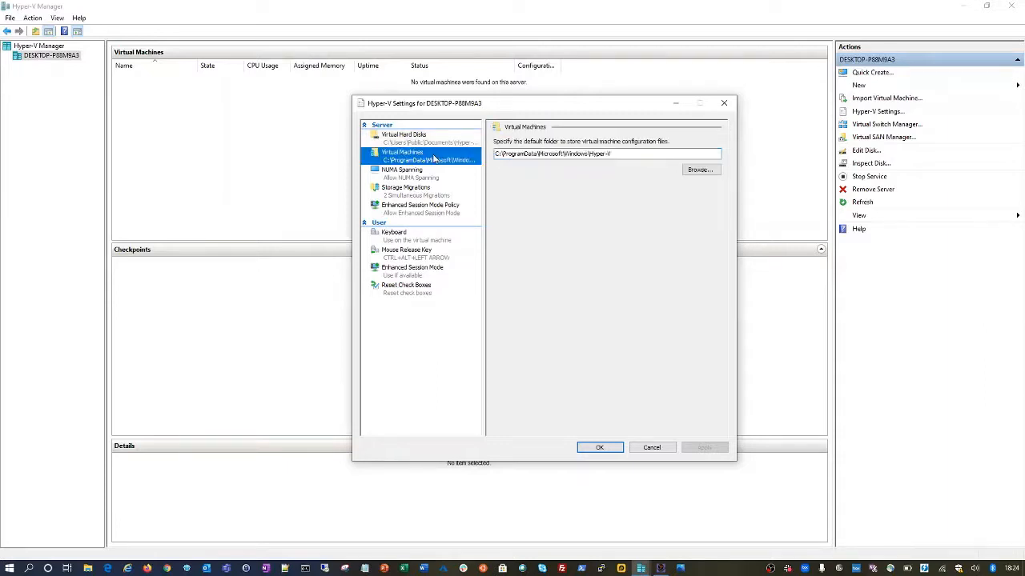
{"action": "left_click", "coordinate": [618, 154]}
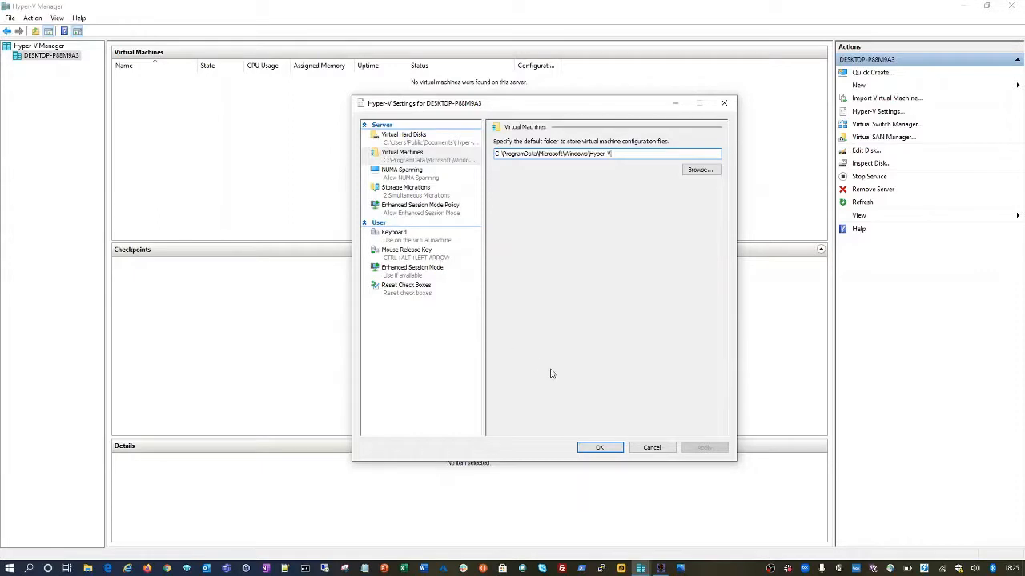
{"action": "left_click", "coordinate": [651, 449]}
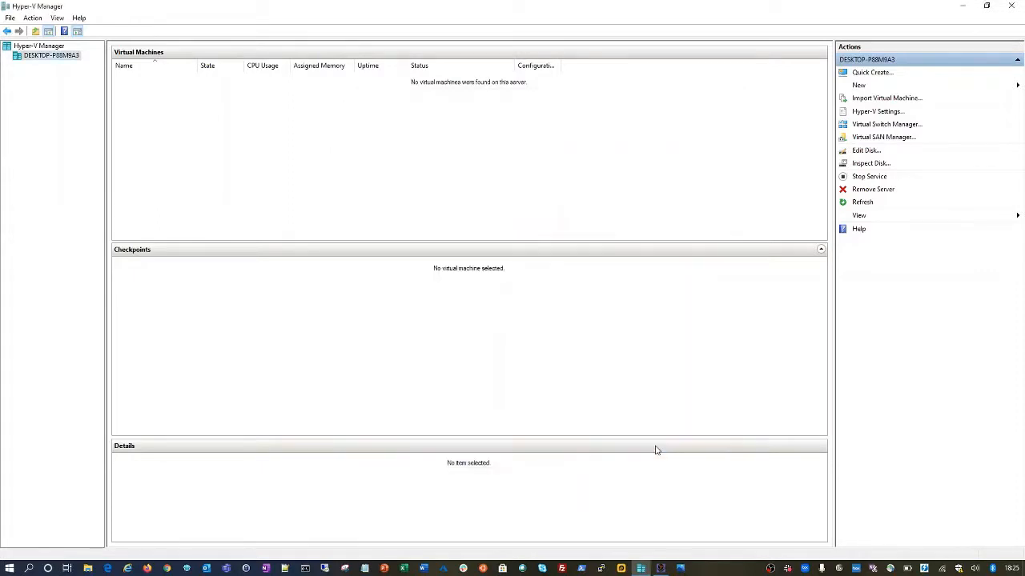
- Launch the New Virtual Machine Wizard via New > Virtual Machine for the host
{"action": "left_click", "coordinate": [42, 47]}
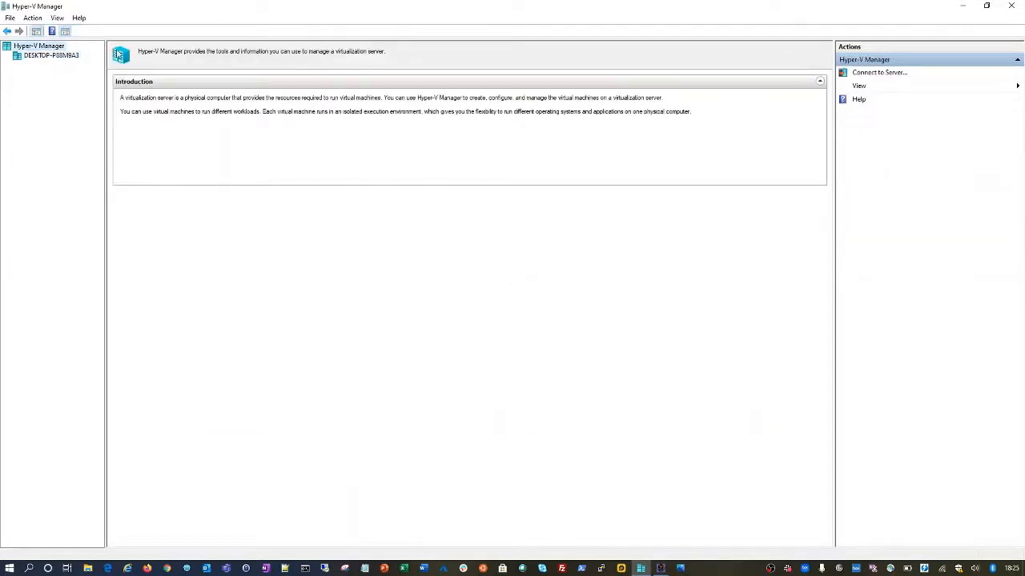
{"action": "left_click", "coordinate": [51, 55]}
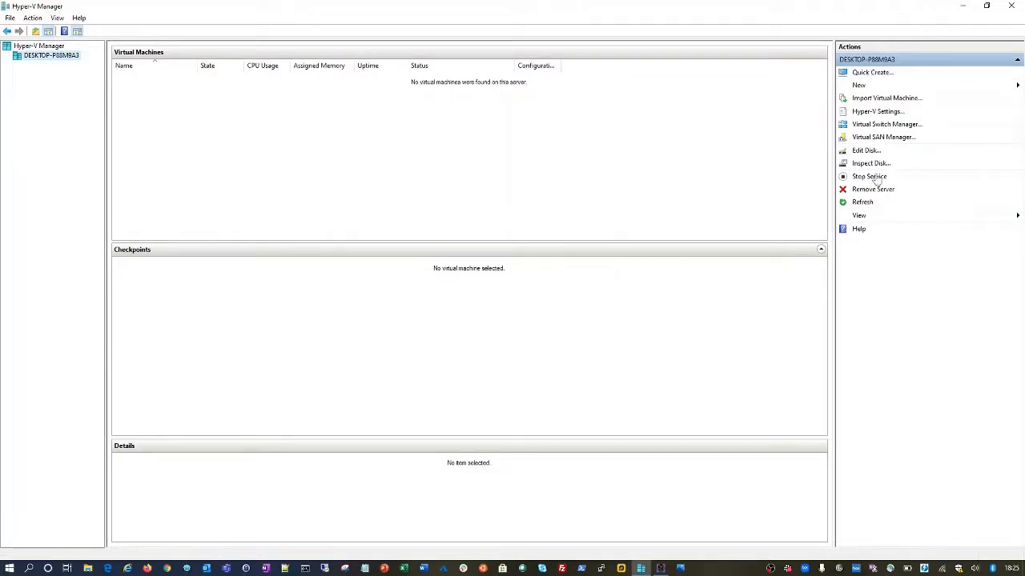
{"action": "left_click", "coordinate": [863, 86]}
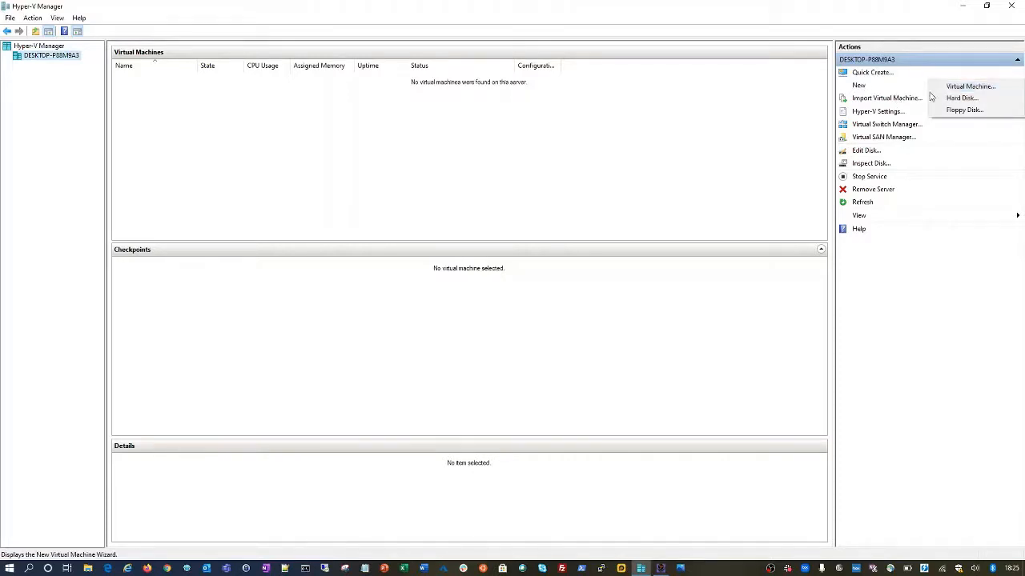
{"action": "left_click", "coordinate": [969, 86]}
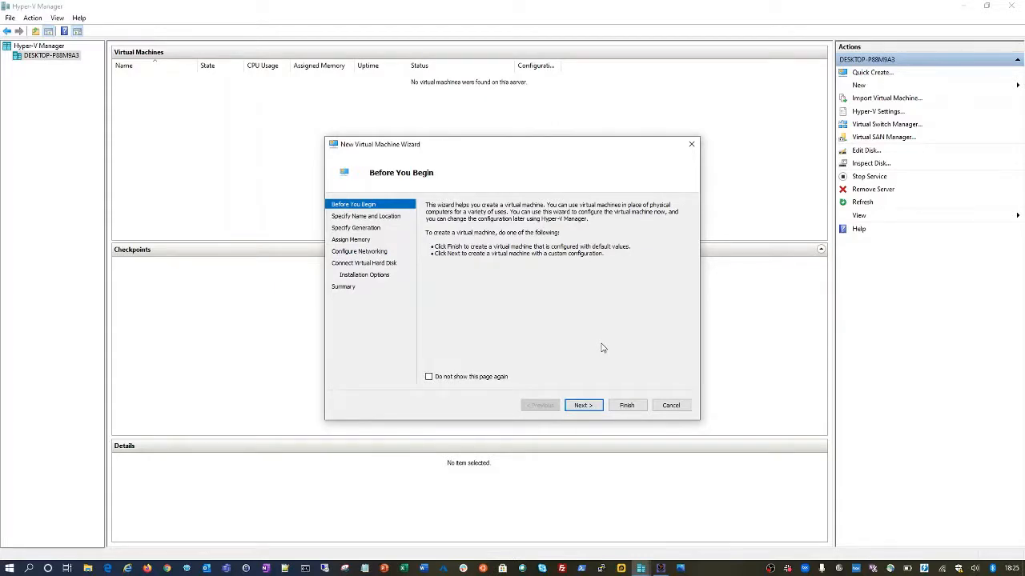
- Name the new virtual machine 'SMTP' and leave it in the default storage location
{"action": "left_click", "coordinate": [580, 406]}
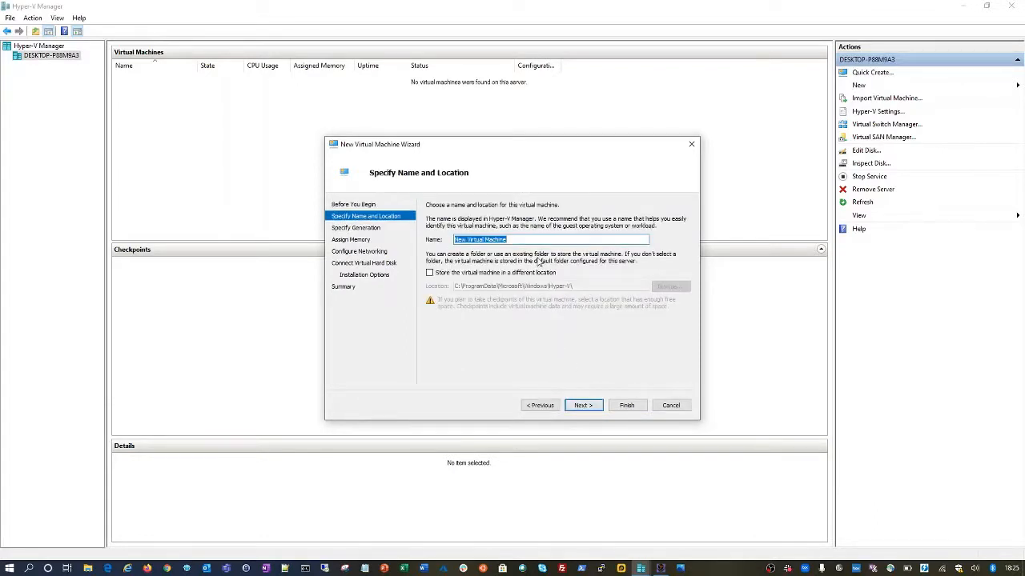
{"action": "type", "text": "SMTP"}
{"action": "left_click", "coordinate": [490, 274]}
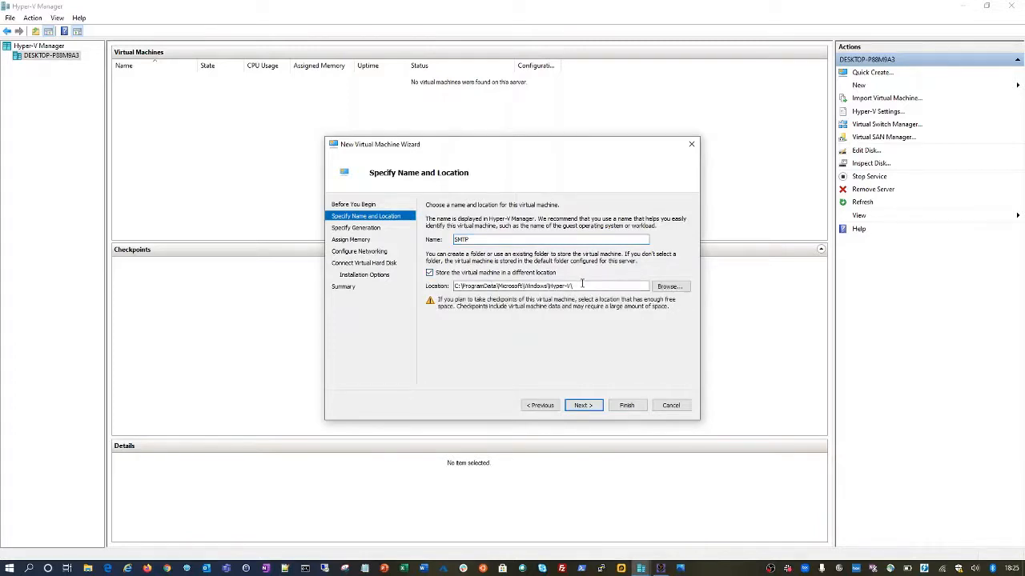
{"action": "left_click", "coordinate": [582, 286]}
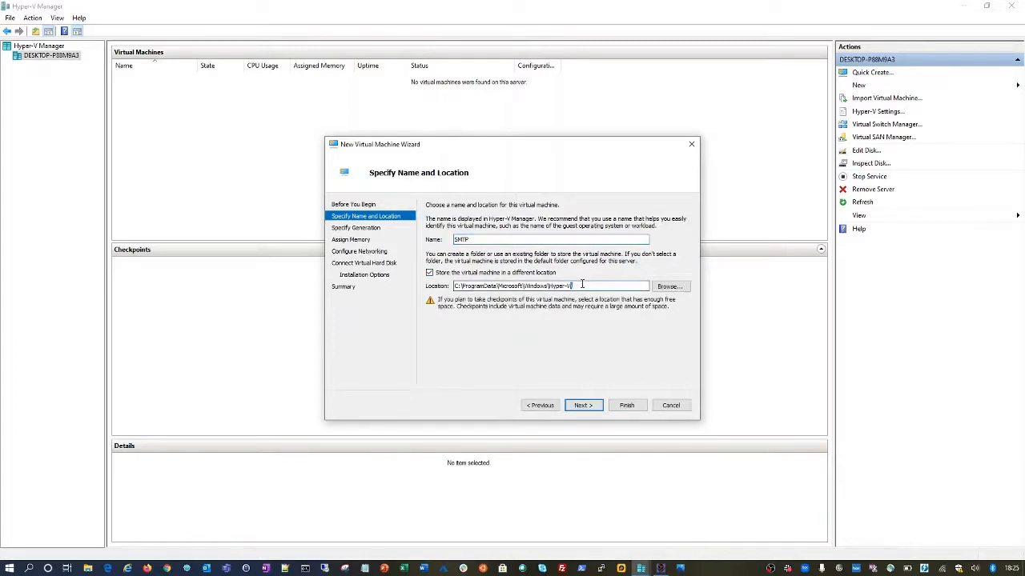
{"action": "left_click", "coordinate": [430, 273]}
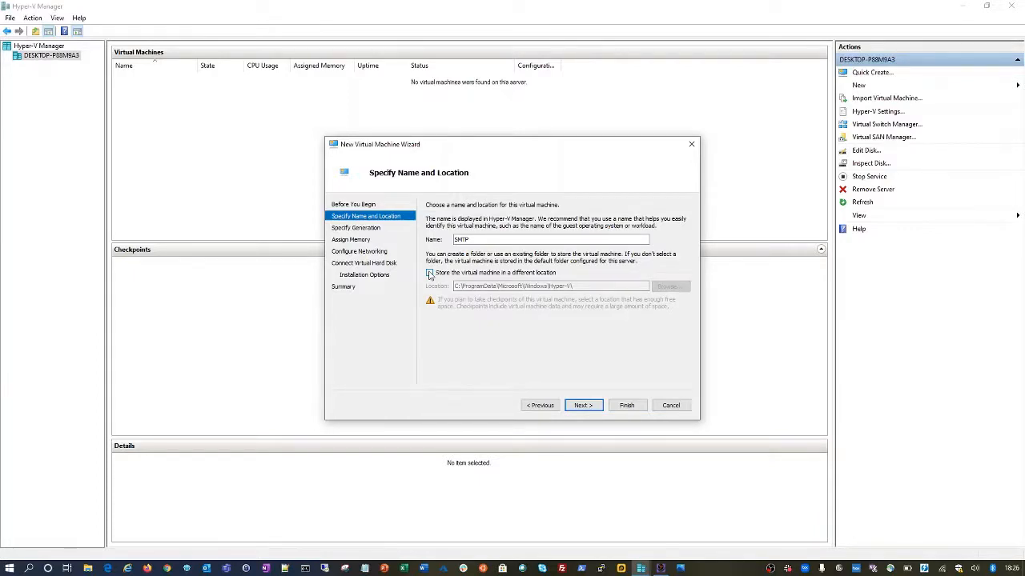
{"action": "left_click", "coordinate": [429, 274]}
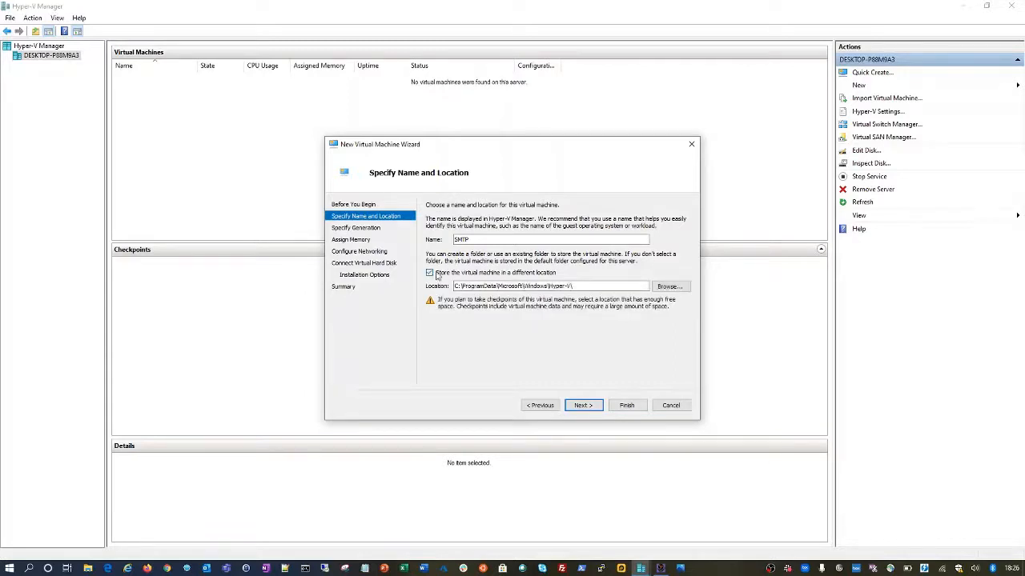
{"action": "left_click", "coordinate": [598, 285]}
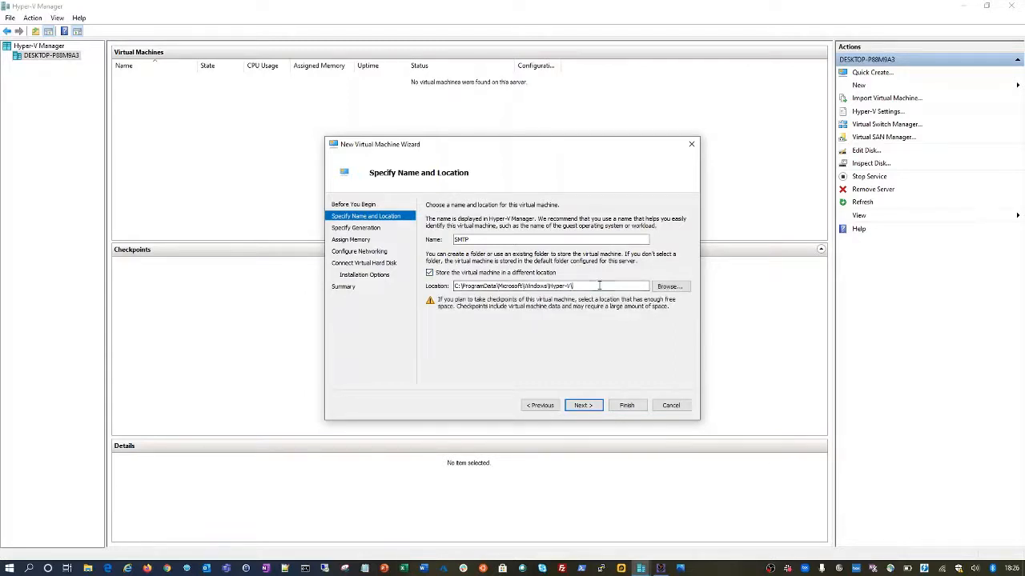
{"action": "left_click", "coordinate": [430, 273]}
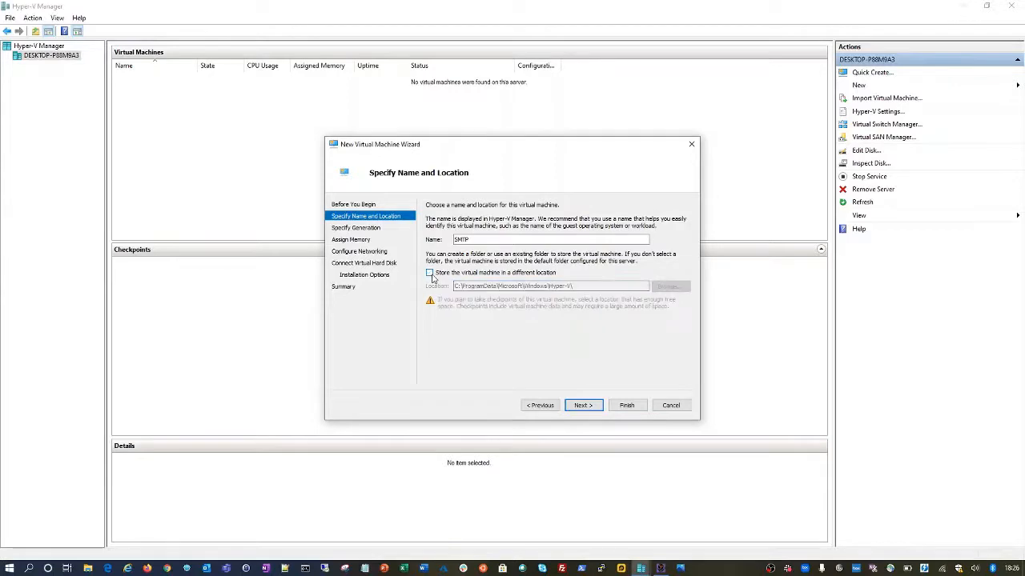
{"action": "left_click", "coordinate": [584, 406]}
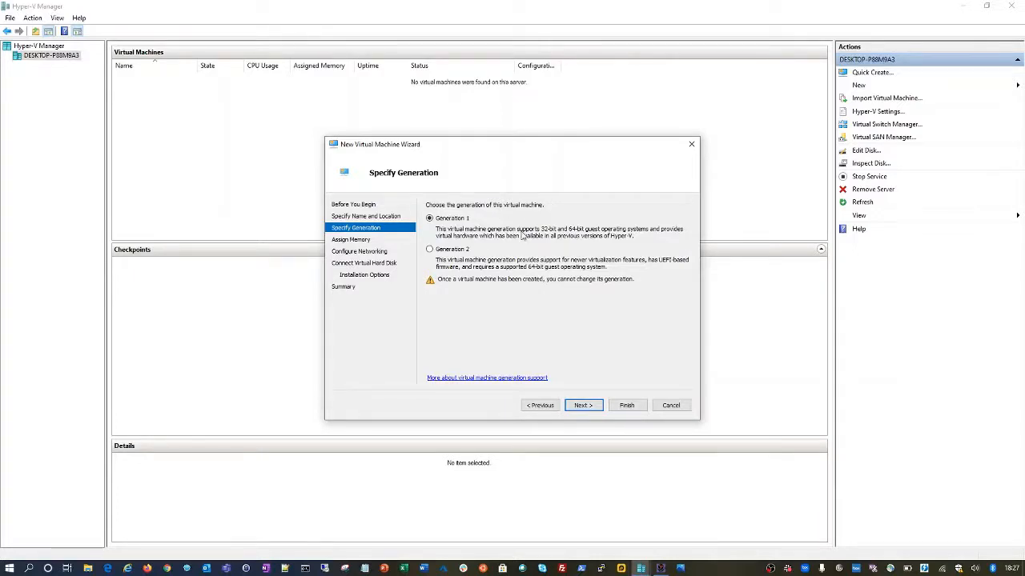
- Leave Generation 1 selected and advance to the Assign Memory page
{"action": "left_click", "coordinate": [582, 405]}
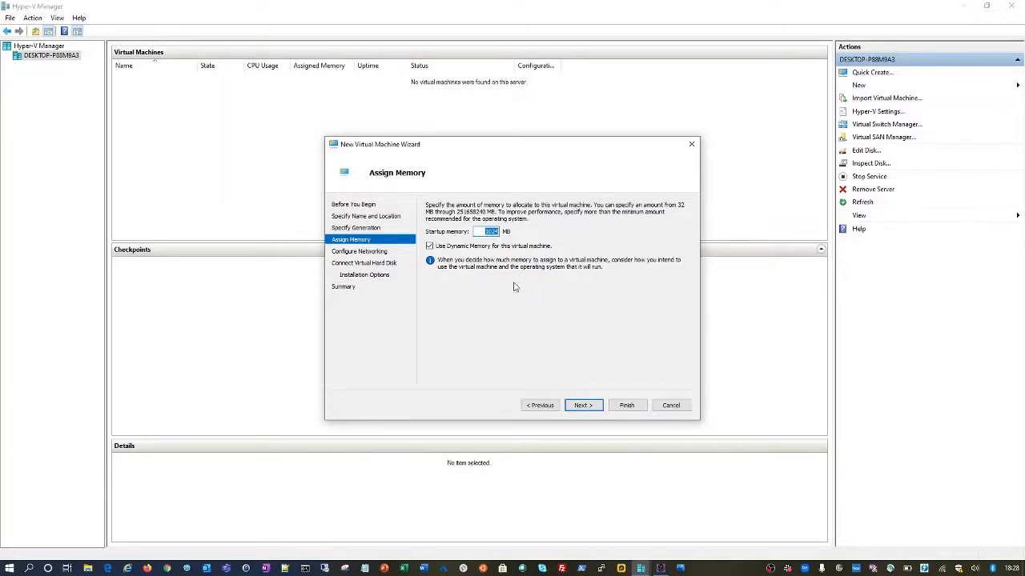
- Check the host's 7.8 GB memory usage in Task Manager, then close it
{"action": "right_click", "coordinate": [722, 569]}
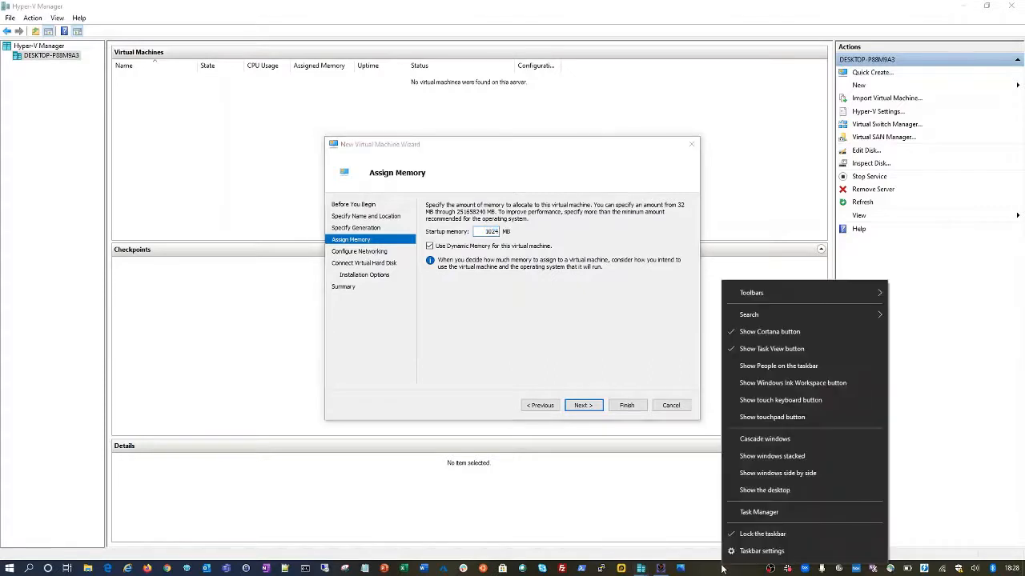
{"action": "left_click", "coordinate": [754, 512]}
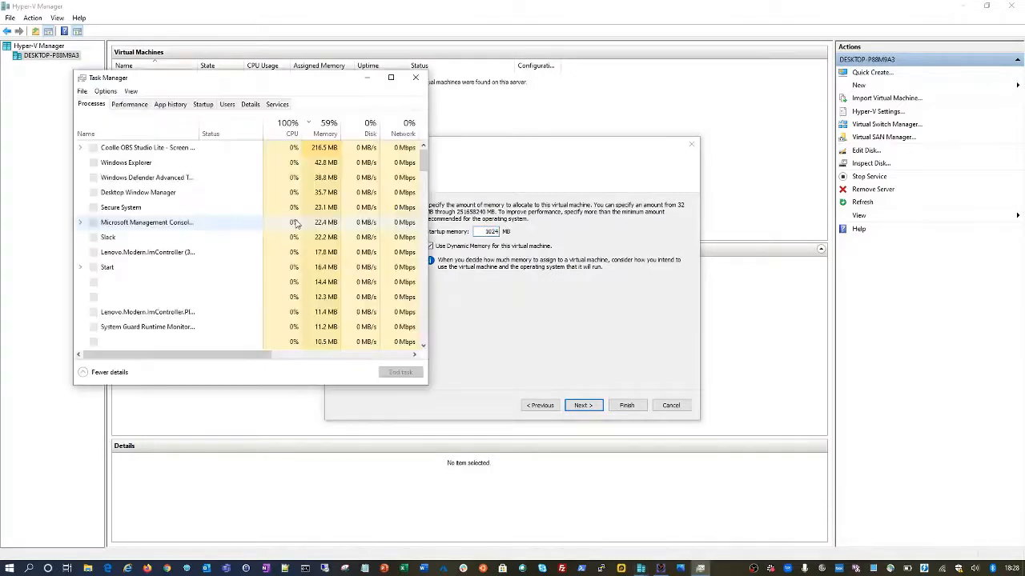
{"action": "left_click", "coordinate": [124, 105]}
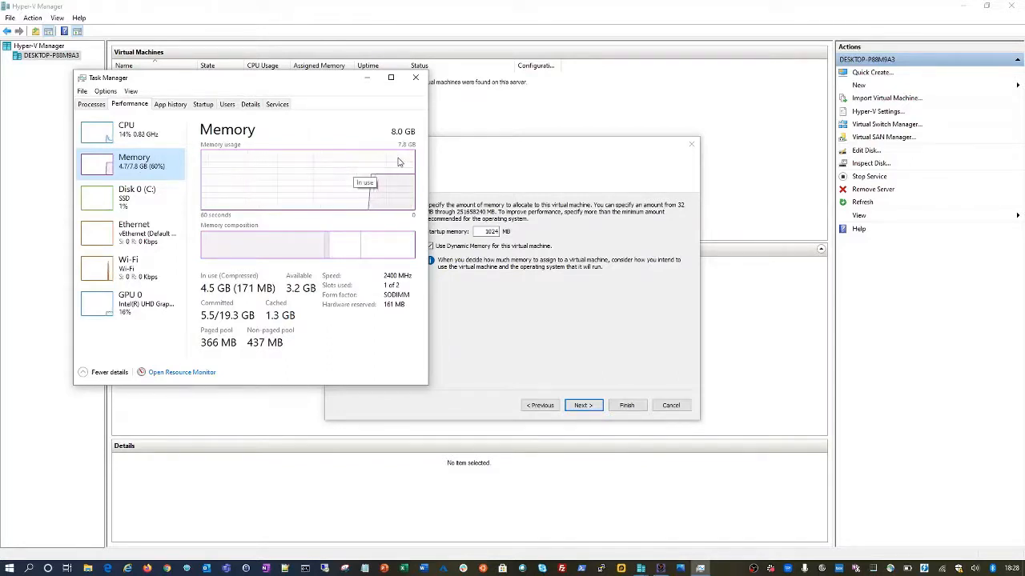
{"action": "double_click", "coordinate": [490, 231]}
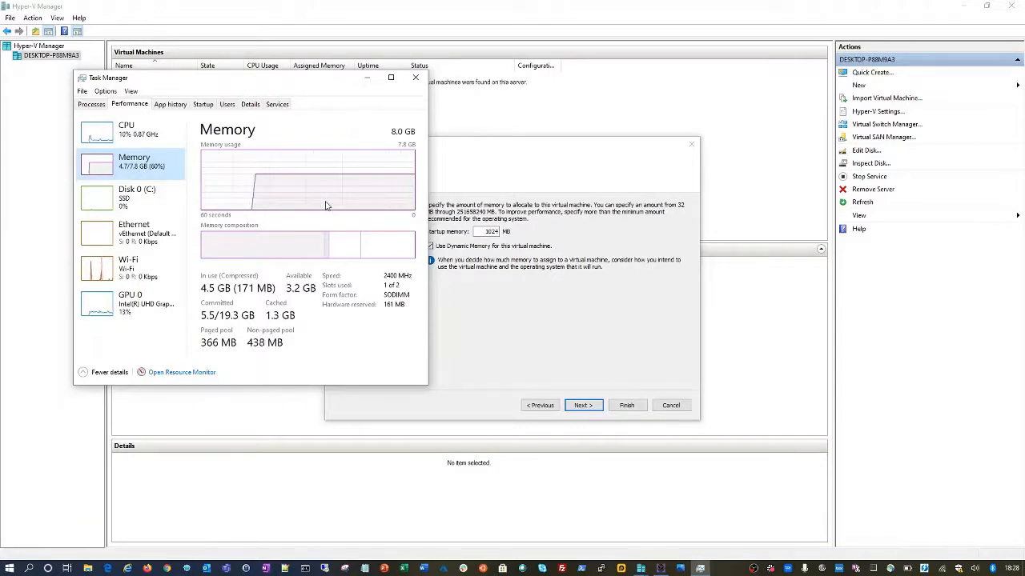
{"action": "left_click", "coordinate": [415, 78]}
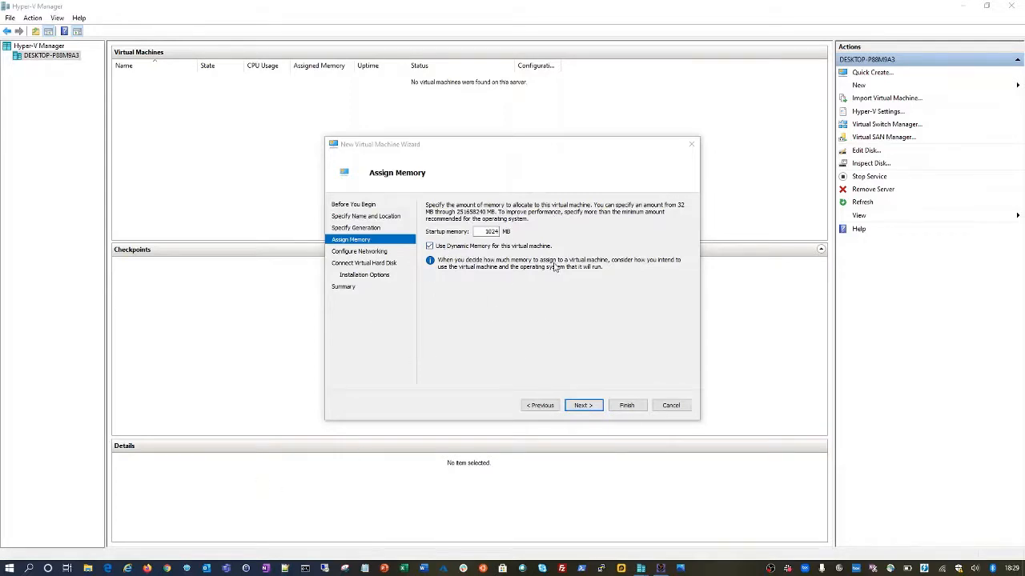
- Accept 1024 MB startup memory with Dynamic Memory and advance to Configure Networking
{"action": "left_click", "coordinate": [583, 406]}
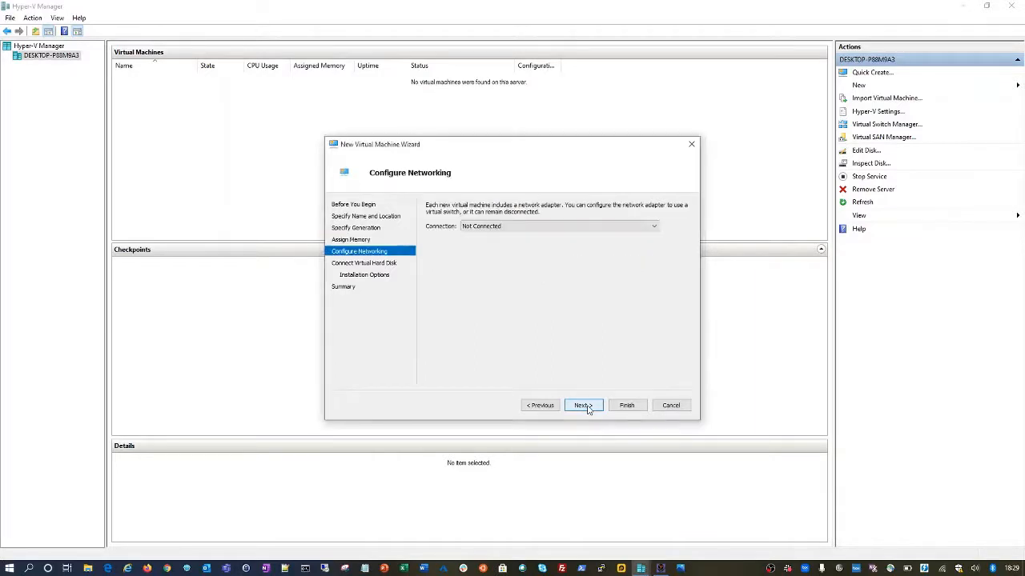
- Set the network adapter connection to Default Switch and advance to the virtual hard disk page
{"action": "left_click", "coordinate": [544, 228]}
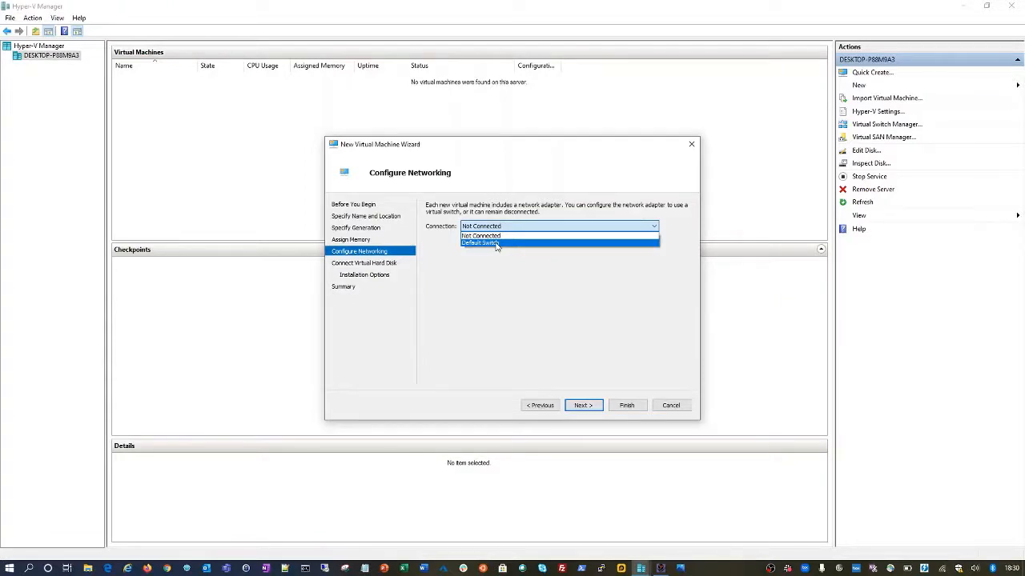
{"action": "left_click", "coordinate": [496, 243]}
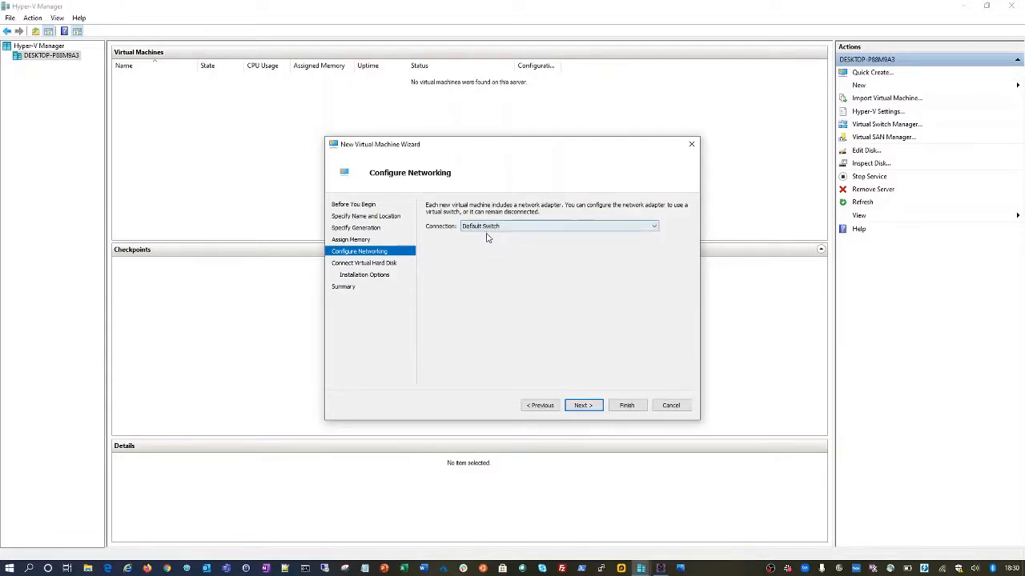
{"action": "left_click", "coordinate": [488, 227]}
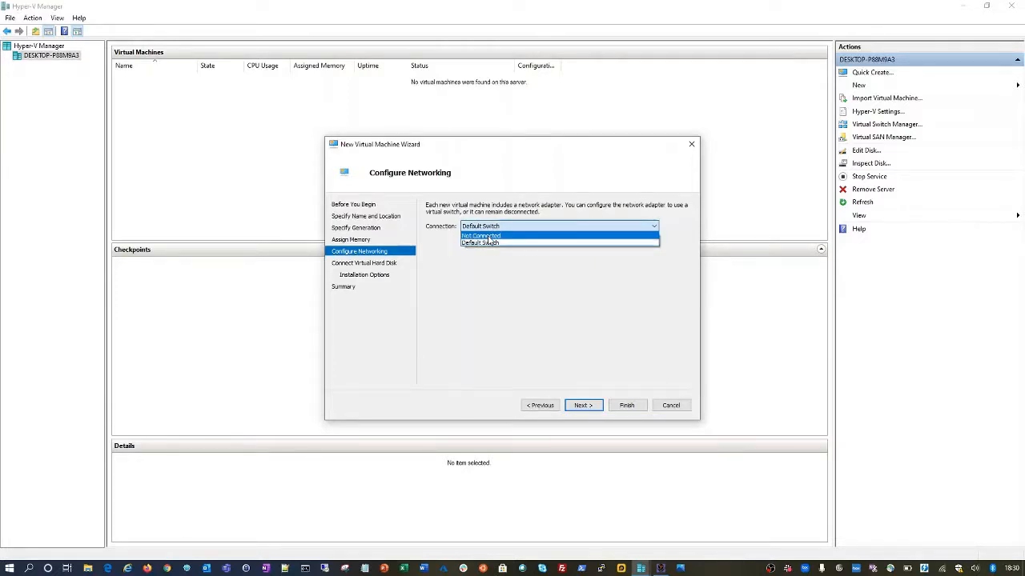
{"action": "left_click", "coordinate": [490, 242]}
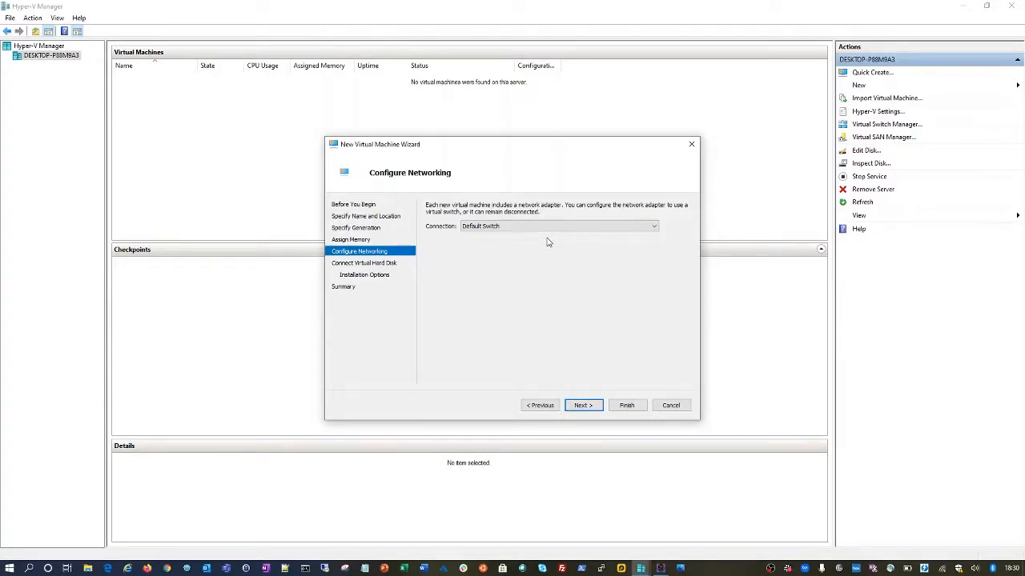
{"action": "left_click", "coordinate": [581, 405]}
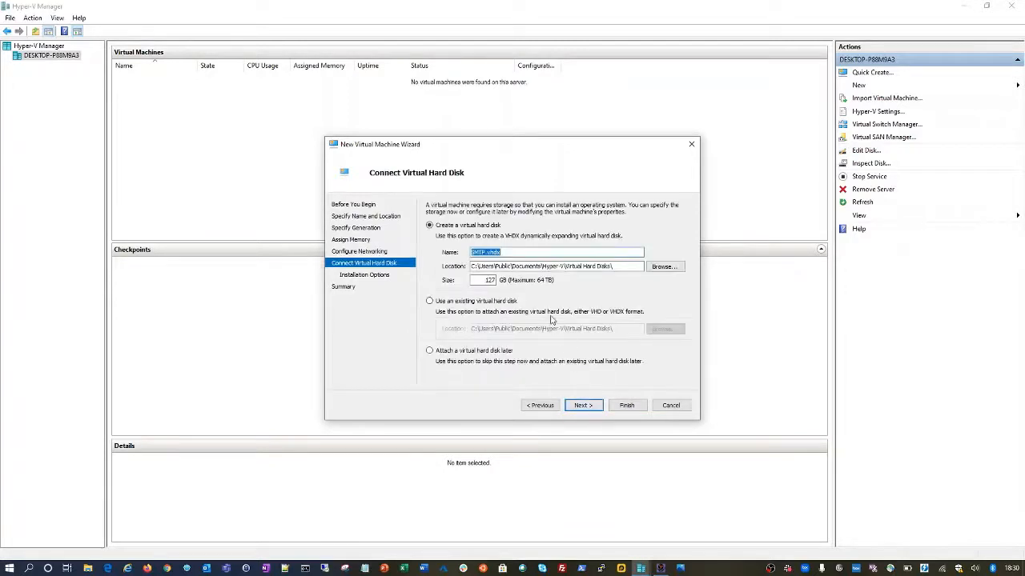
- Change the SMTP.vhdx disk size from 127 GB to 50 GB, keeping the default location
{"action": "left_click", "coordinate": [490, 279]}
{"action": "double_click", "coordinate": [489, 279]}
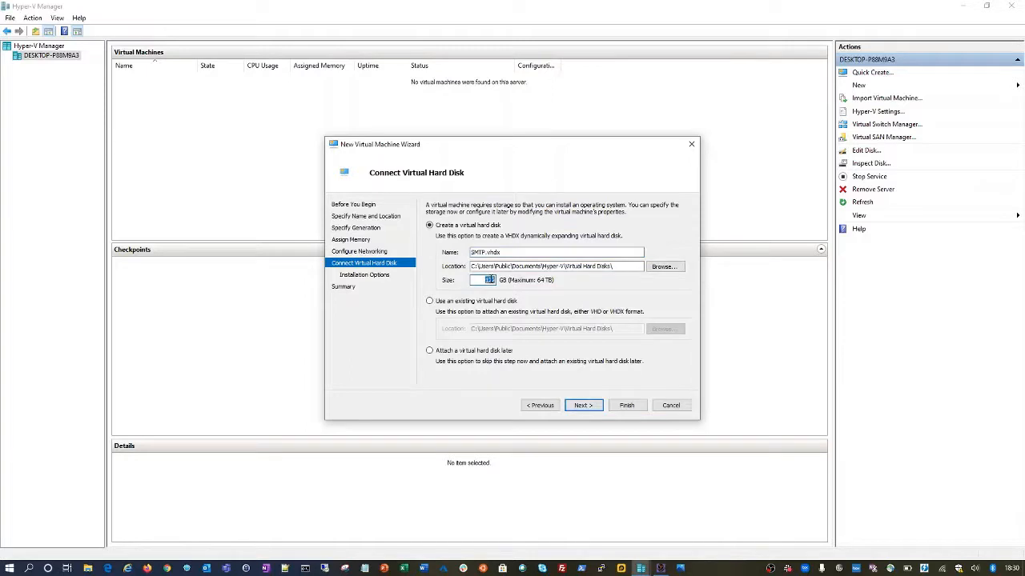
{"action": "type", "text": "50"}
{"action": "double_click", "coordinate": [492, 280]}
{"action": "left_click", "coordinate": [614, 266]}
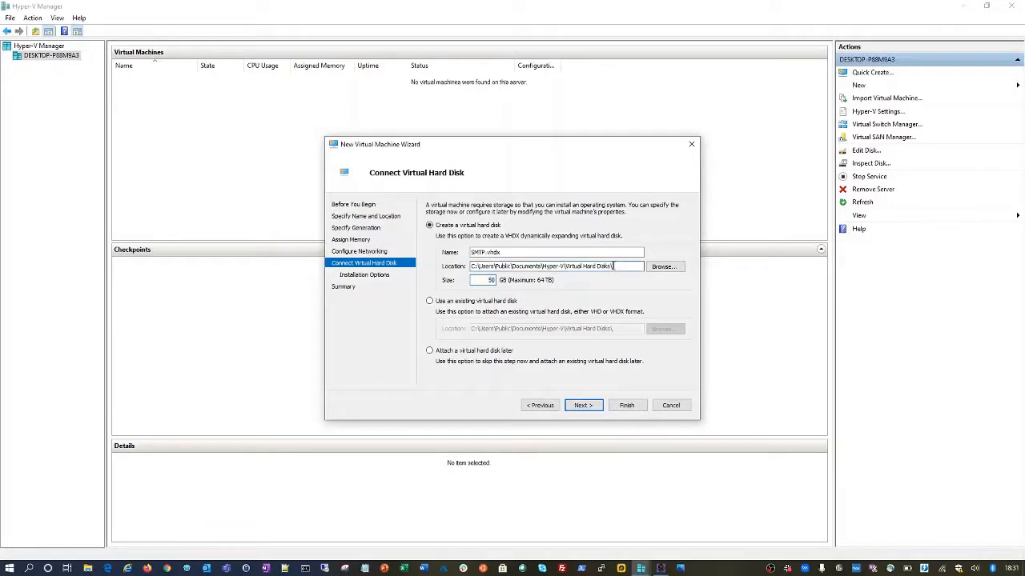
{"action": "left_click_drag", "start_coordinate": [614, 265], "coordinate": [469, 266]}
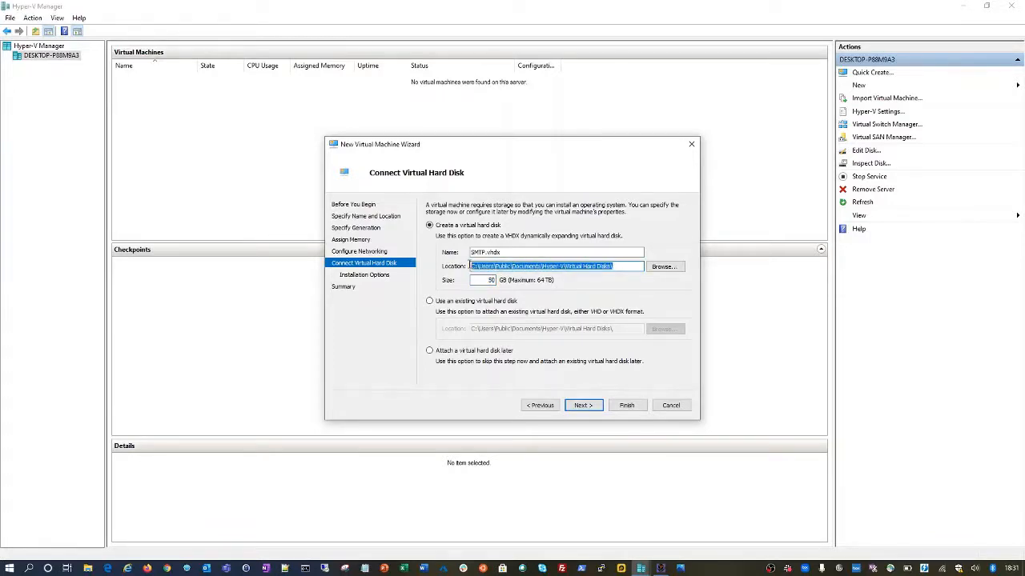
{"action": "left_click", "coordinate": [582, 406]}
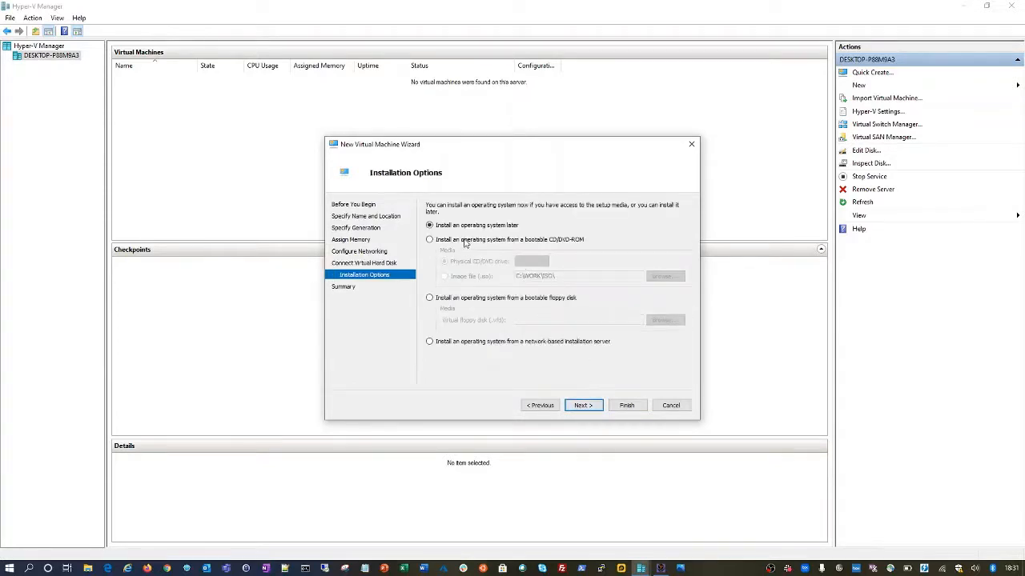
- Install the OS from a bootable DVD using the Datacenter_EVAL_en-us_14393_refresh.ISO image file
{"action": "left_click", "coordinate": [463, 242]}
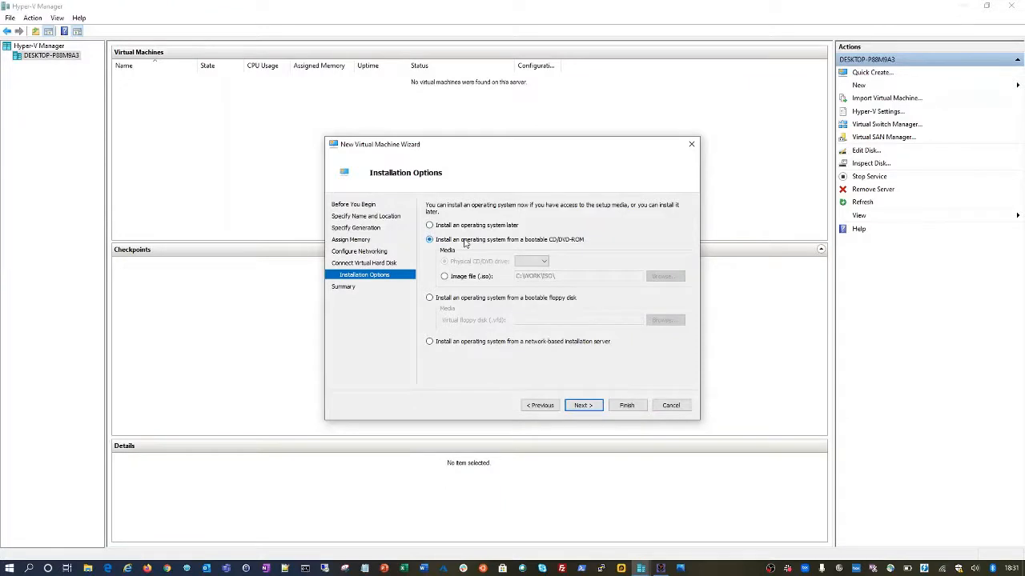
{"action": "left_click", "coordinate": [468, 277]}
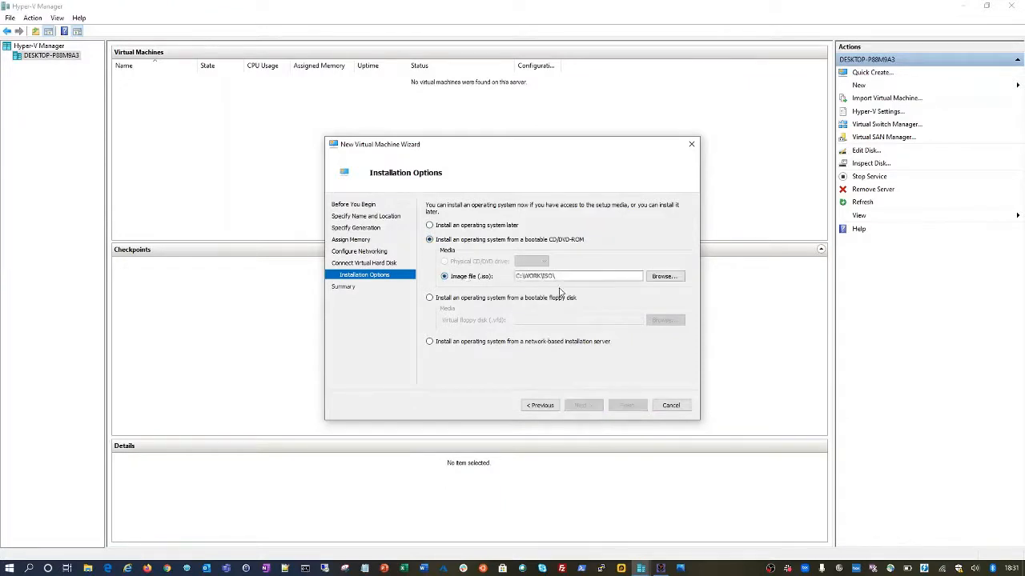
{"action": "left_click", "coordinate": [663, 276]}
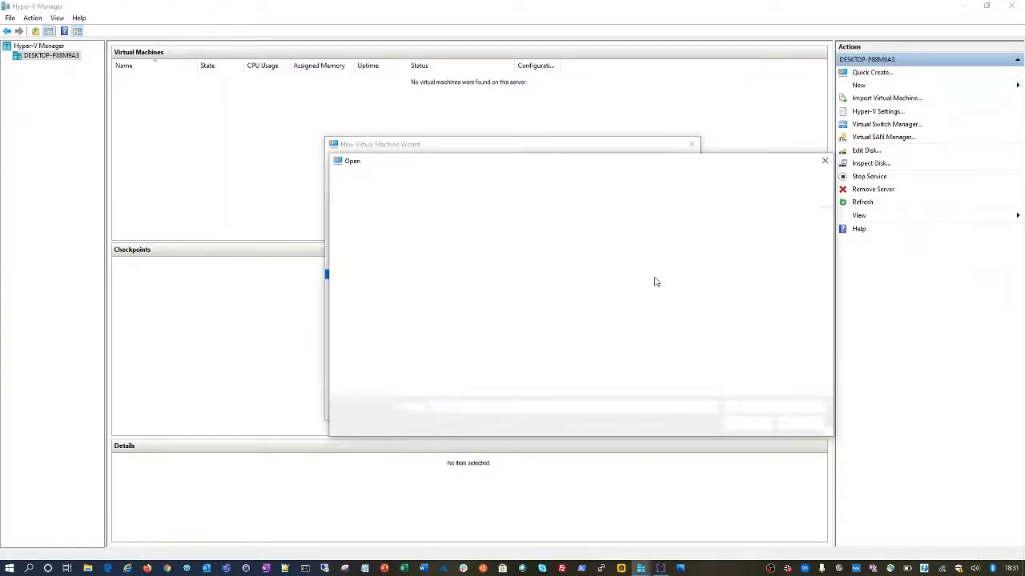
{"action": "double_click", "coordinate": [461, 232]}
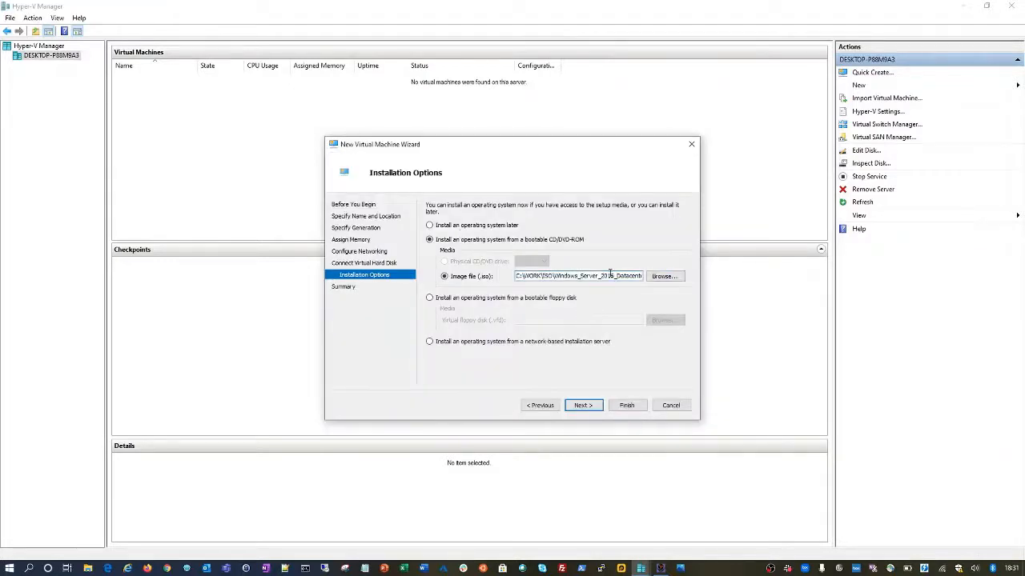
{"action": "left_click_drag", "start_coordinate": [561, 276], "coordinate": [664, 280]}
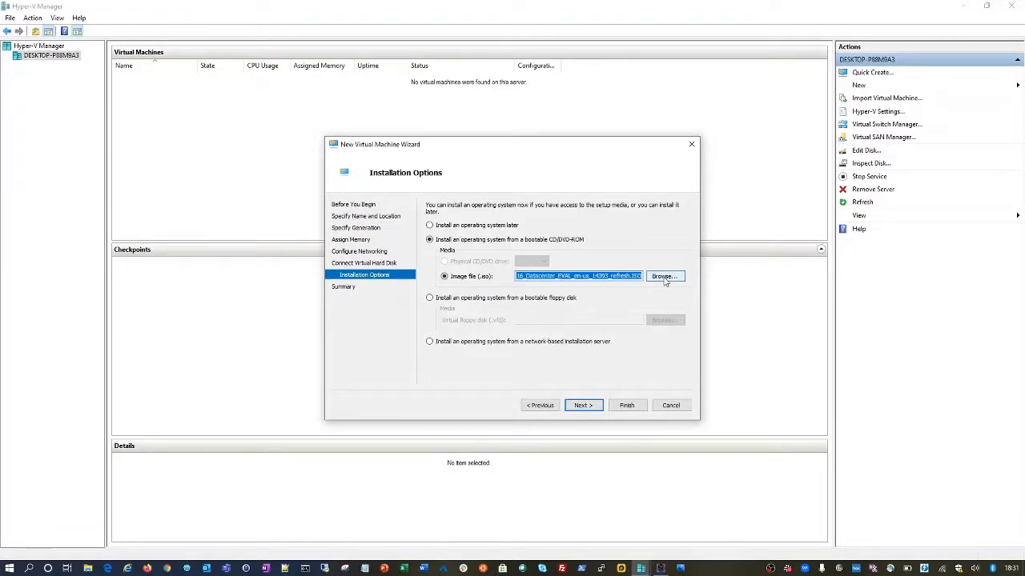
- Review the summary page and finish creating the SMTP virtual machine
{"action": "left_click", "coordinate": [583, 406]}
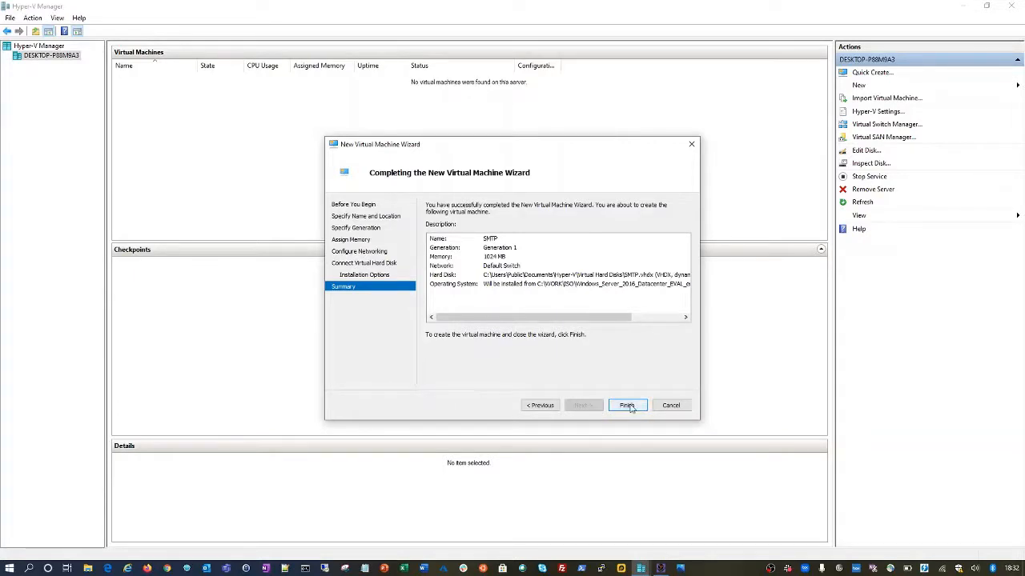
{"action": "left_click", "coordinate": [627, 405]}
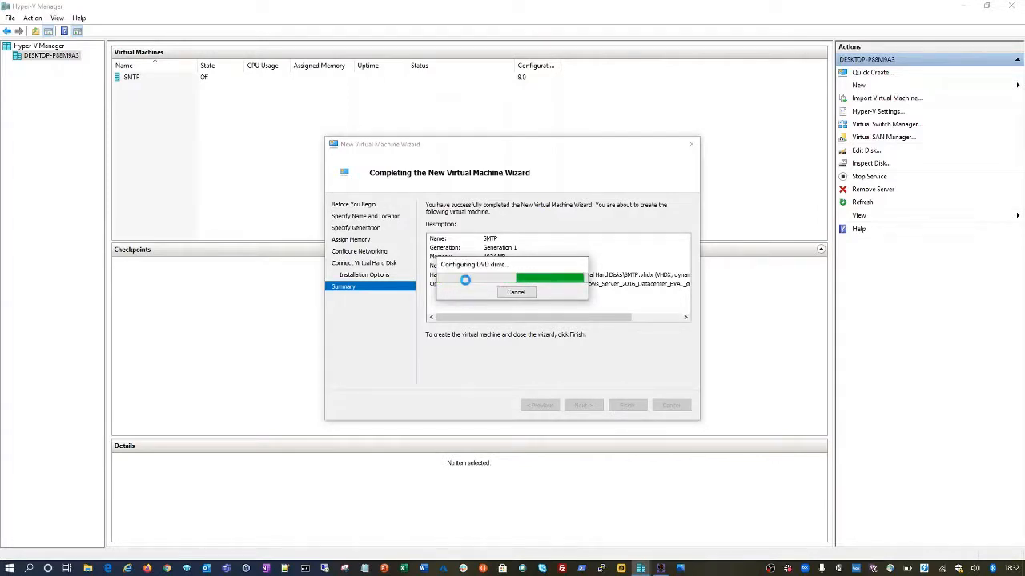
- In SMTP's settings, apply 2 virtual processors, then review the Name and Integration Services pages
{"action": "right_click", "coordinate": [159, 82]}
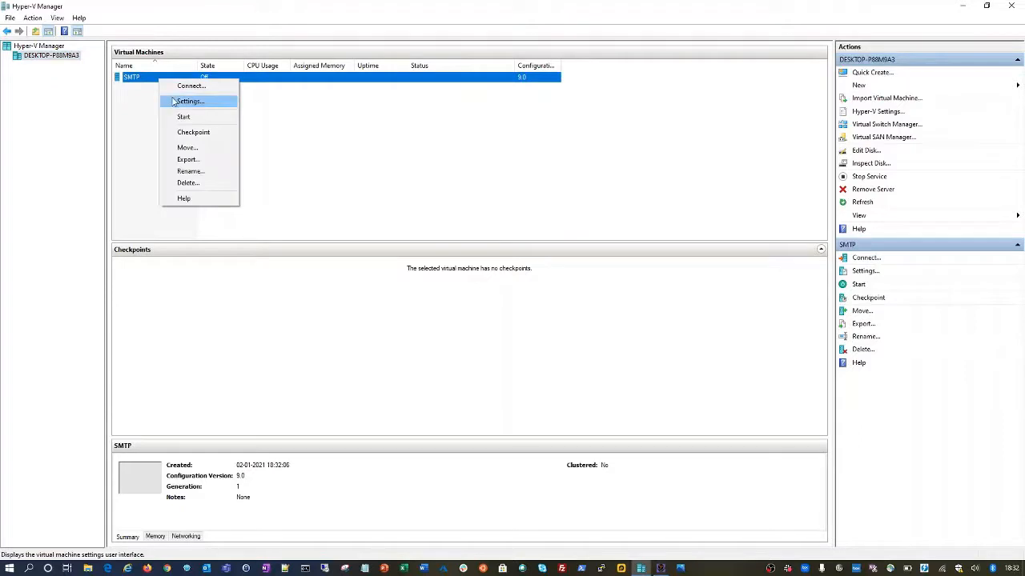
{"action": "left_click", "coordinate": [173, 102]}
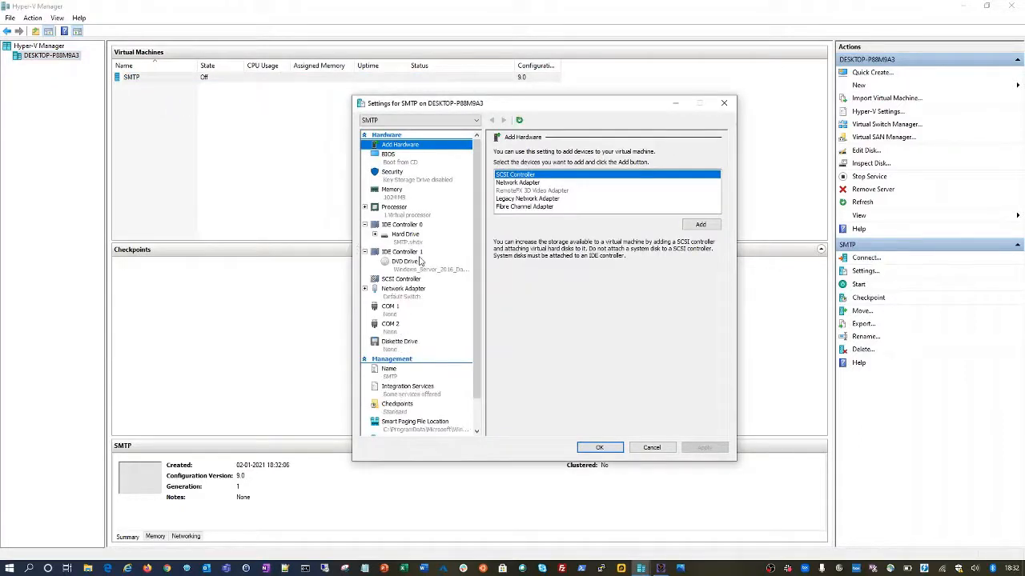
{"action": "left_click", "coordinate": [402, 198]}
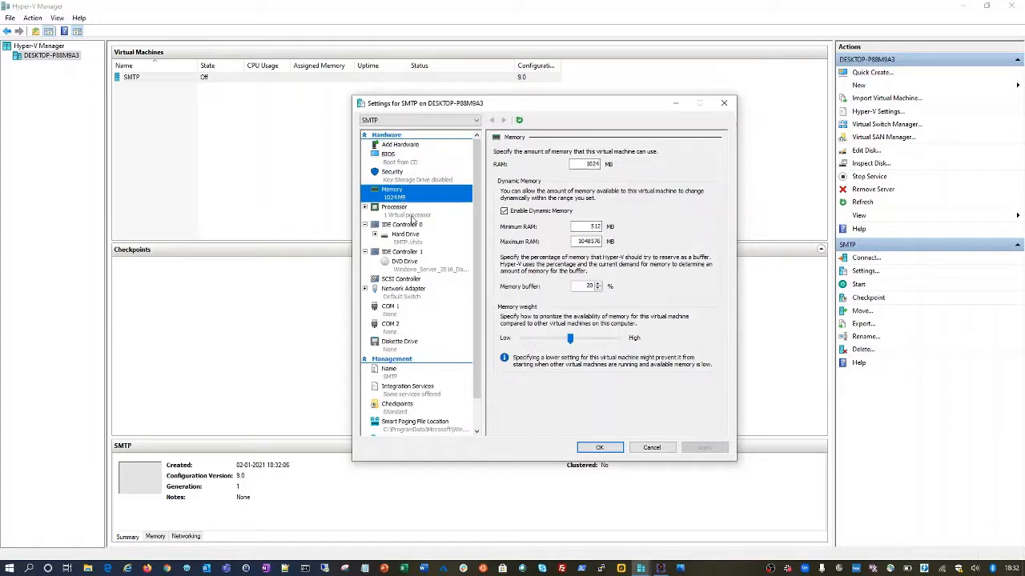
{"action": "left_click", "coordinate": [413, 216]}
{"action": "left_click", "coordinate": [615, 169]}
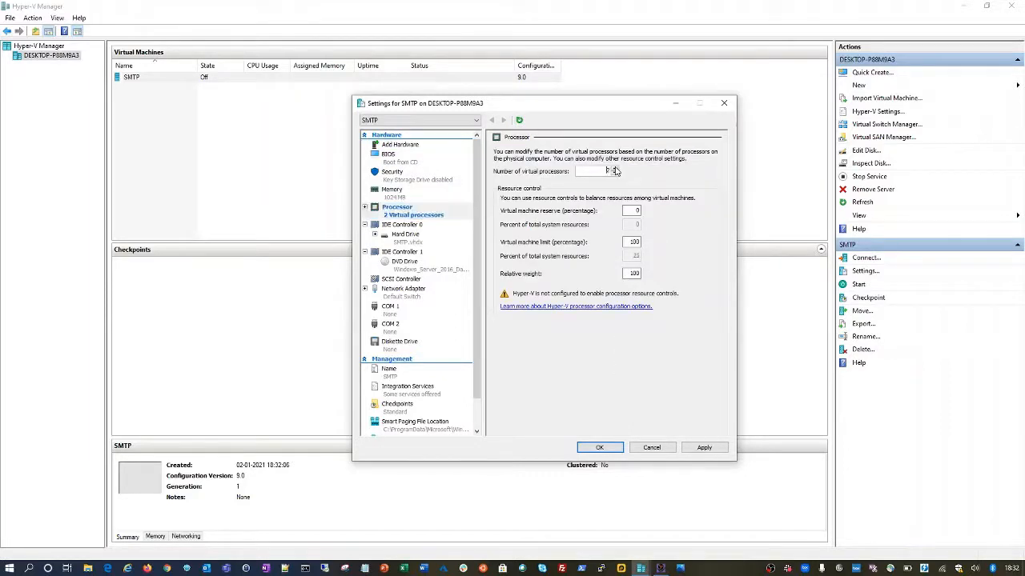
{"action": "left_click", "coordinate": [704, 447]}
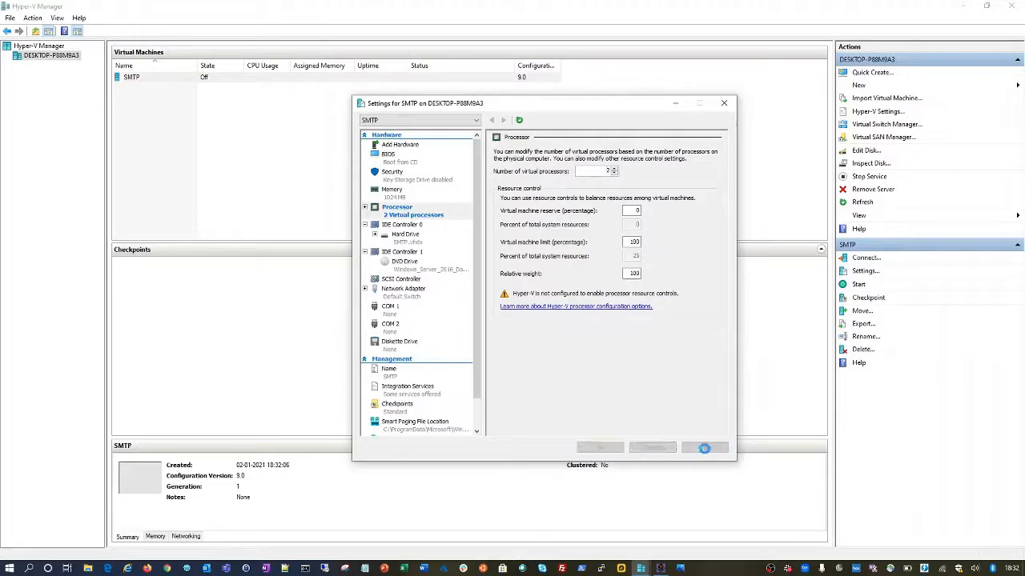
{"action": "left_click", "coordinate": [394, 371]}
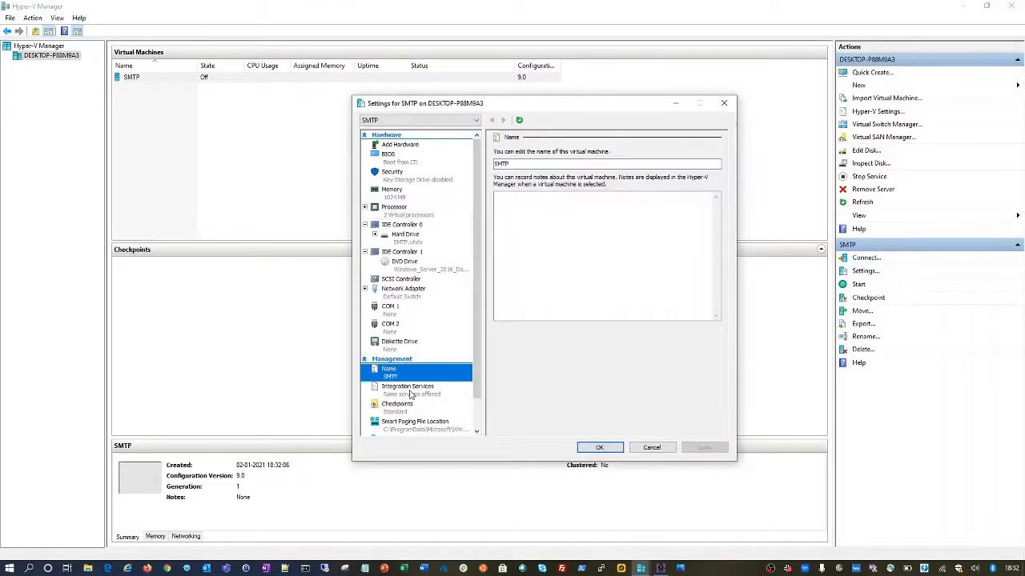
{"action": "left_click", "coordinate": [410, 392]}
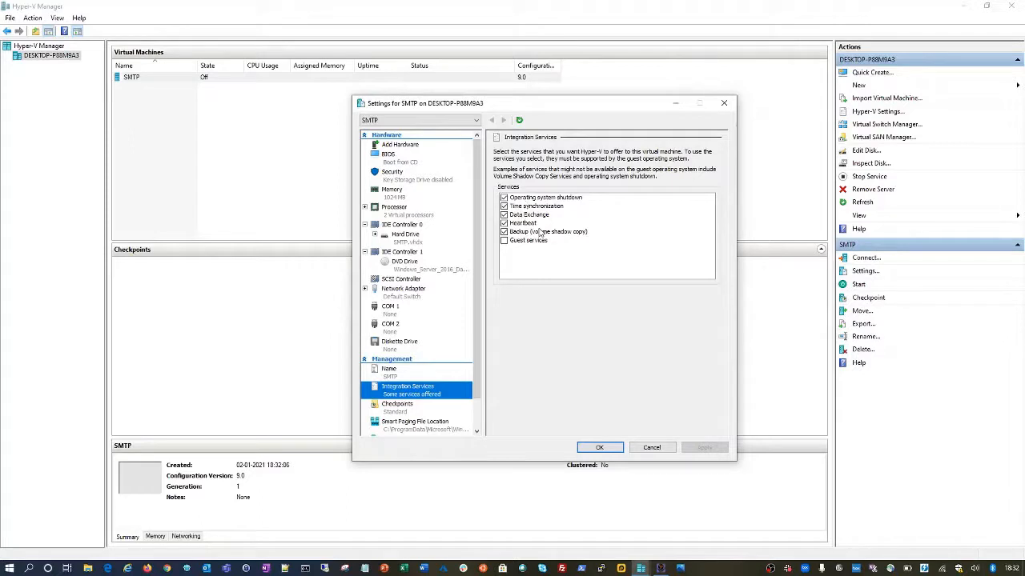
- Turn off automatic checkpoints for SMTP, keeping Standard checkpoints, and apply
{"action": "left_click", "coordinate": [414, 405]}
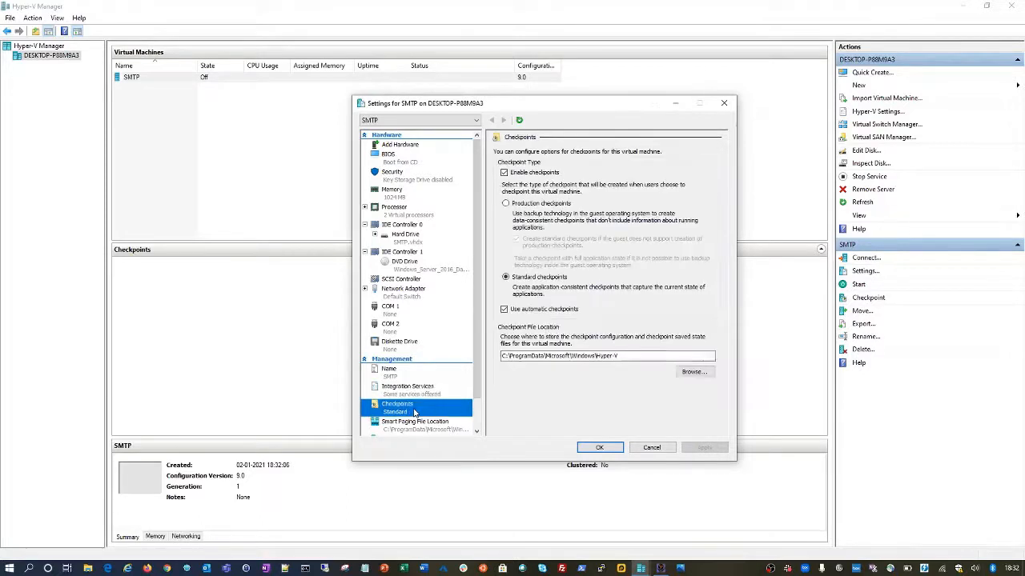
{"action": "left_click", "coordinate": [508, 311]}
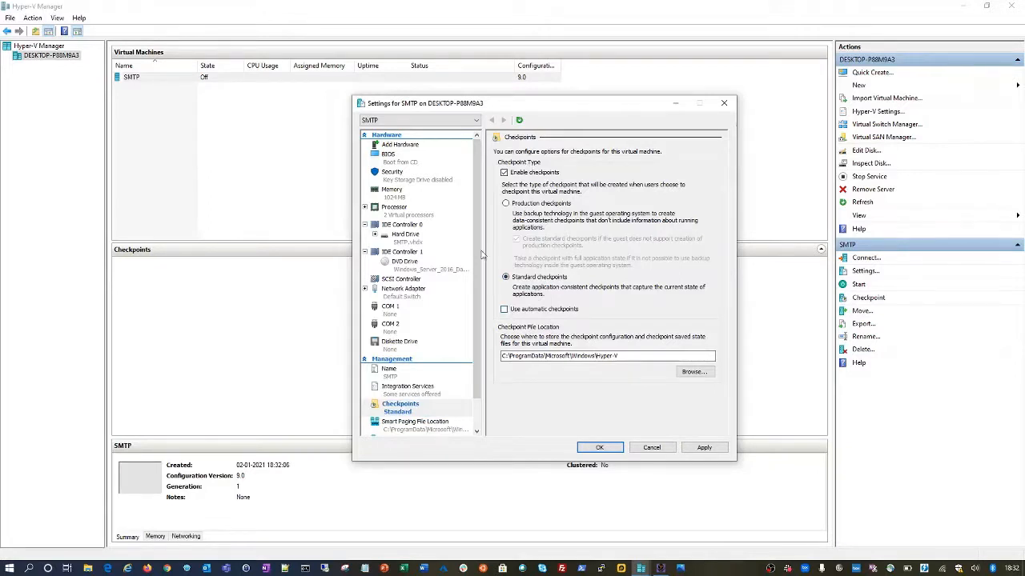
{"action": "left_click", "coordinate": [704, 448]}
- Move down past Smart Paging File Location to the Automatic Start Action page
{"action": "scroll", "coordinate": [477, 420], "scroll_direction": "down", "scroll_amount": 1}
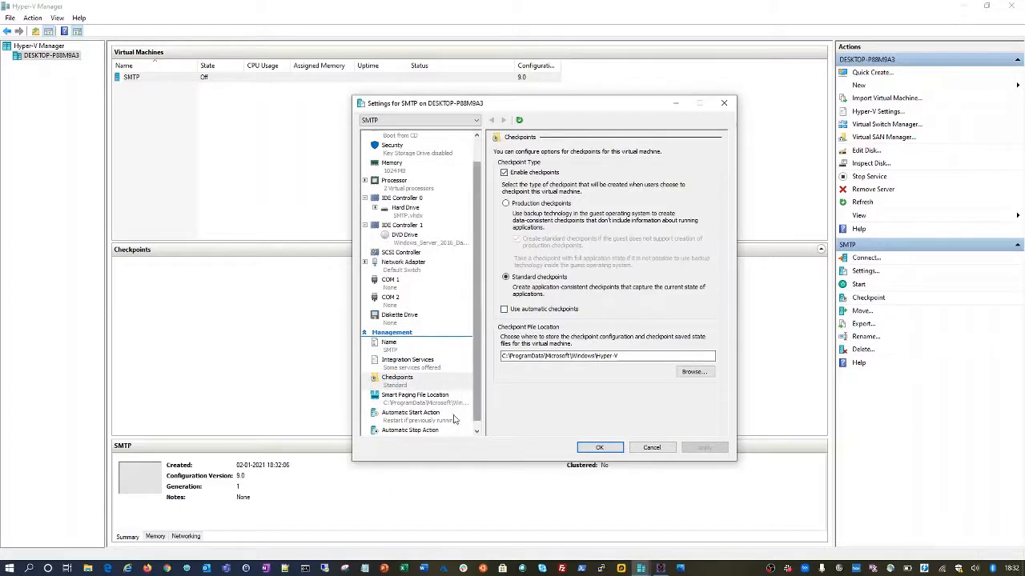
{"action": "left_click", "coordinate": [426, 407]}
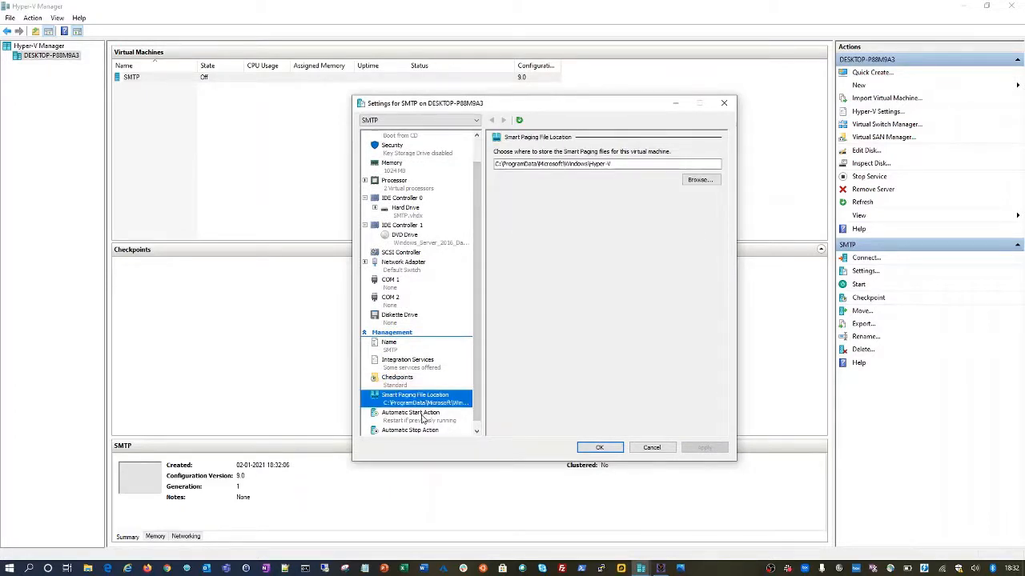
{"action": "left_click", "coordinate": [476, 431]}
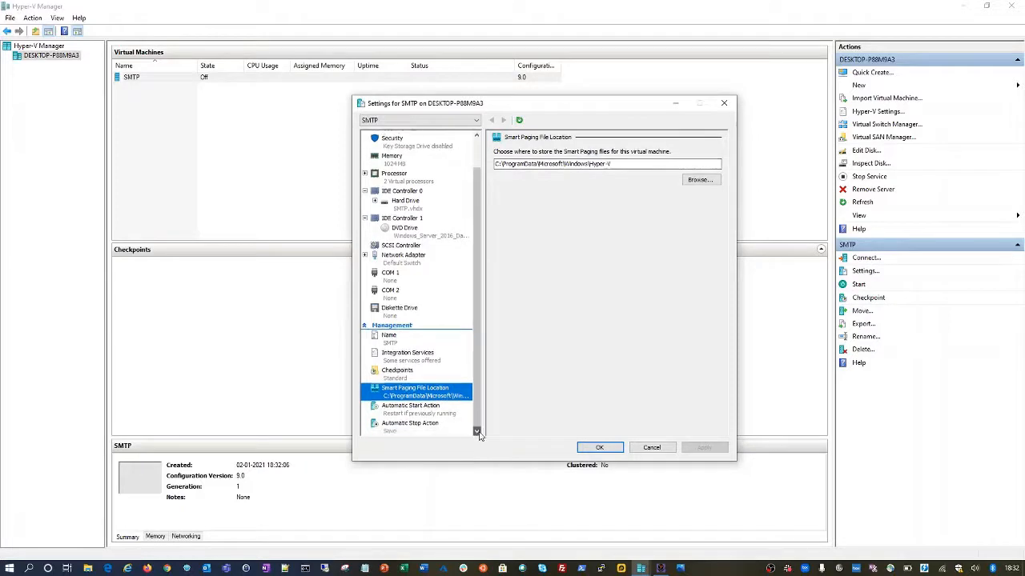
{"action": "left_click", "coordinate": [438, 414]}
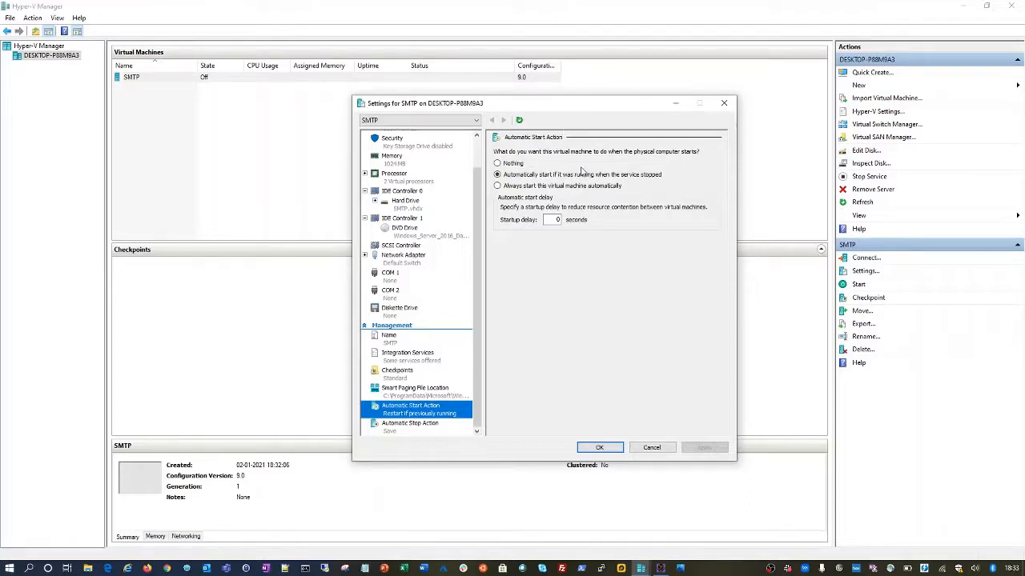
- Set SMTP's automatic start action to Nothing and apply, leaving the stop action at Save
{"action": "left_click", "coordinate": [497, 165]}
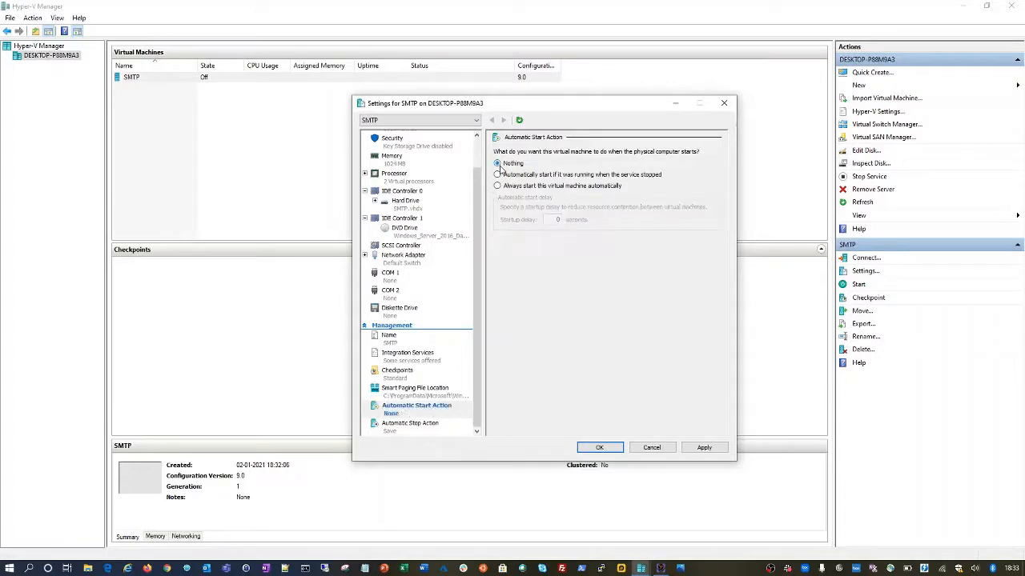
{"action": "left_click", "coordinate": [703, 447]}
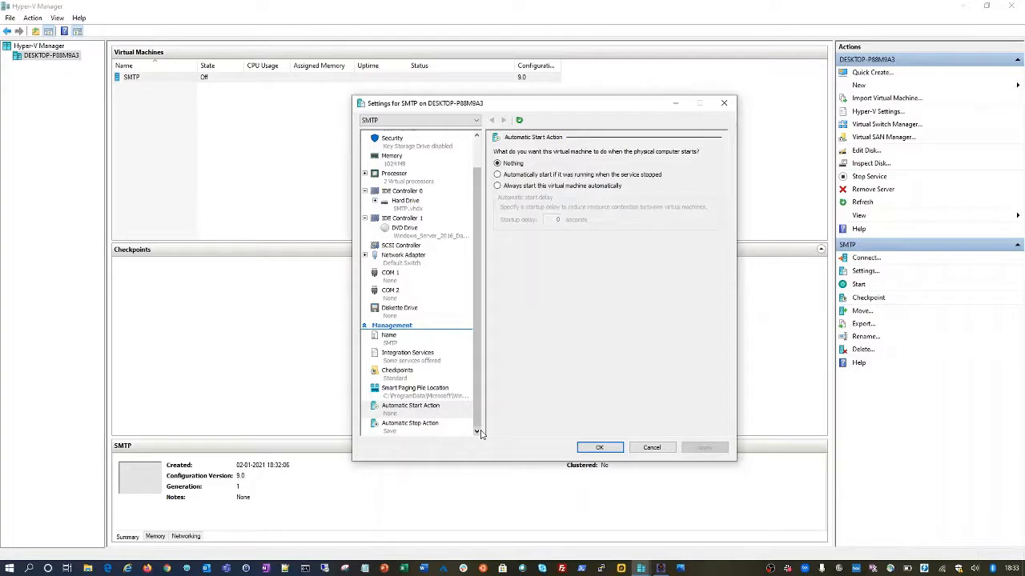
{"action": "left_click", "coordinate": [438, 426]}
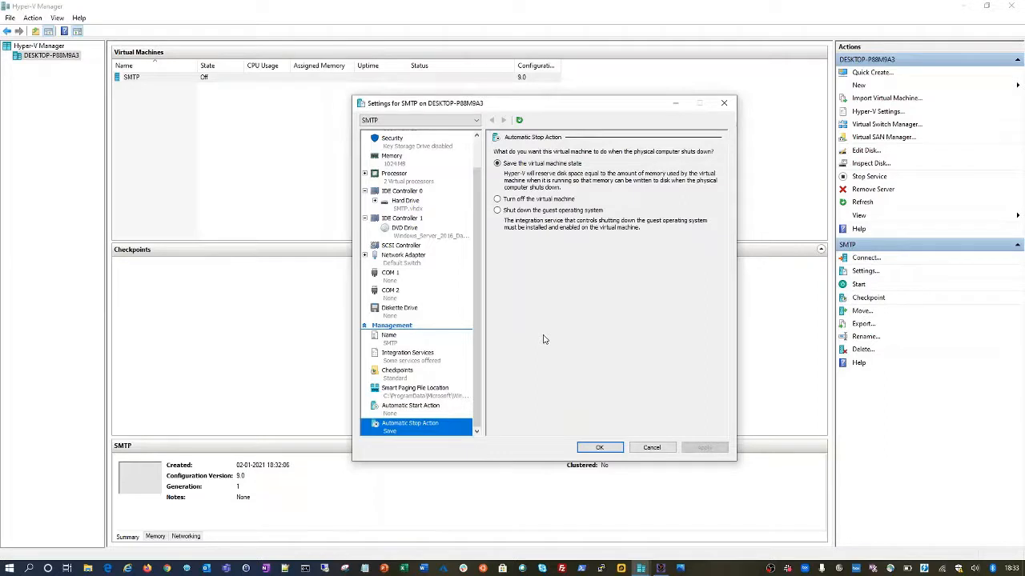
{"action": "left_click", "coordinate": [614, 447]}
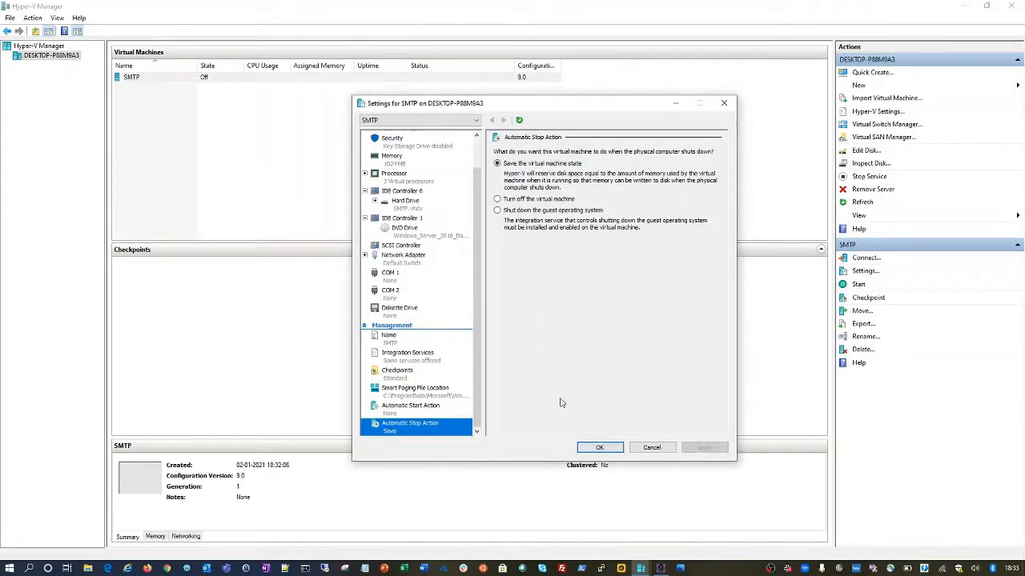
{"action": "left_click", "coordinate": [403, 262]}
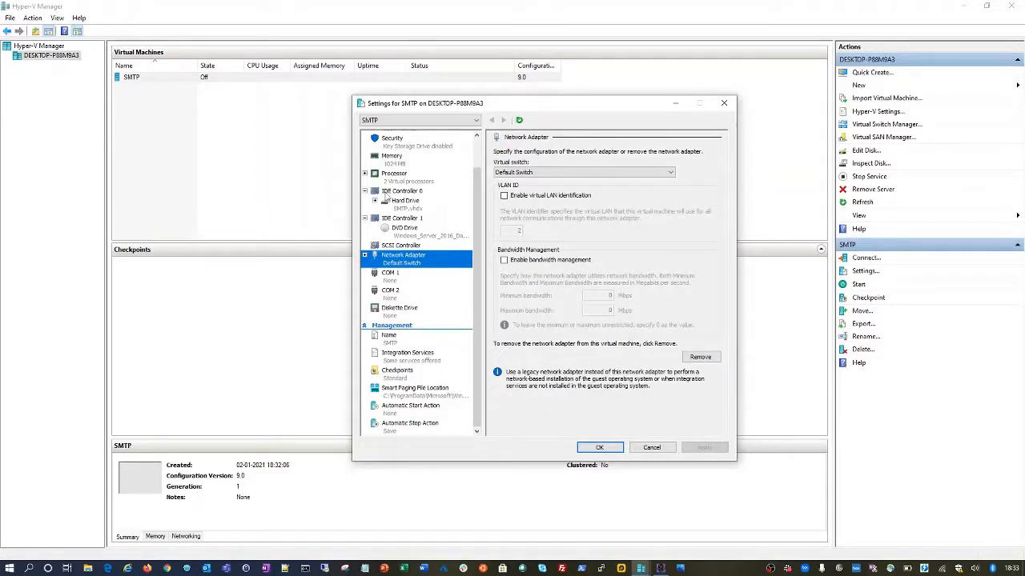
- Keep Default Switch for the network adapter, then review the hard drive, processor and memory pages
{"action": "left_click", "coordinate": [610, 173]}
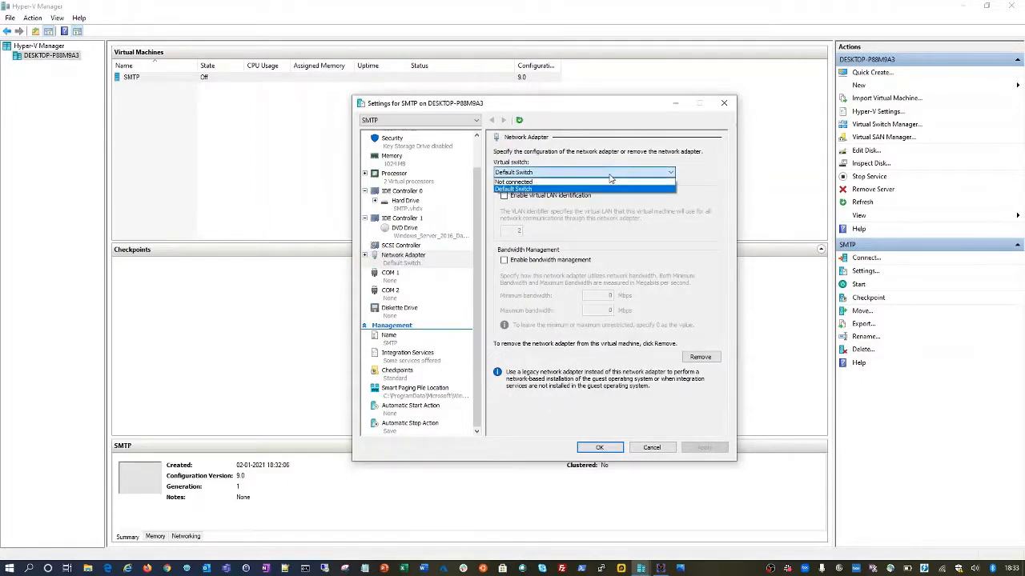
{"action": "left_click", "coordinate": [608, 185]}
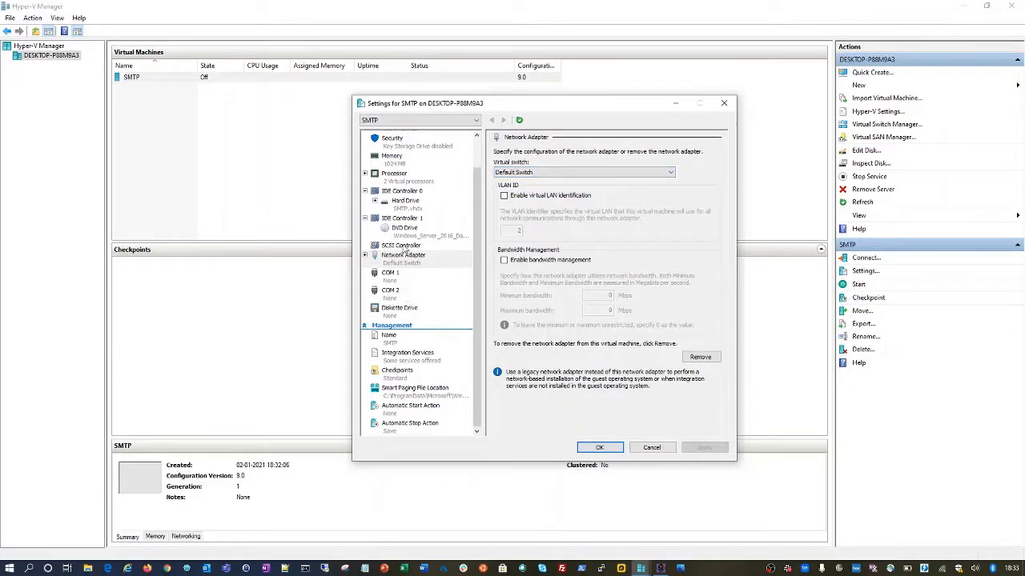
{"action": "left_click", "coordinate": [403, 208]}
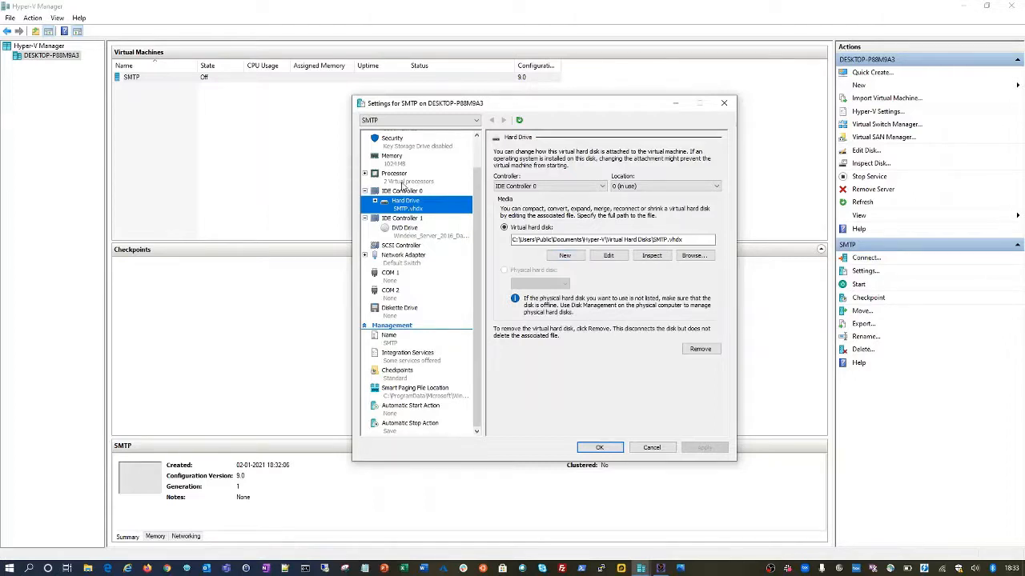
{"action": "left_click", "coordinate": [398, 177]}
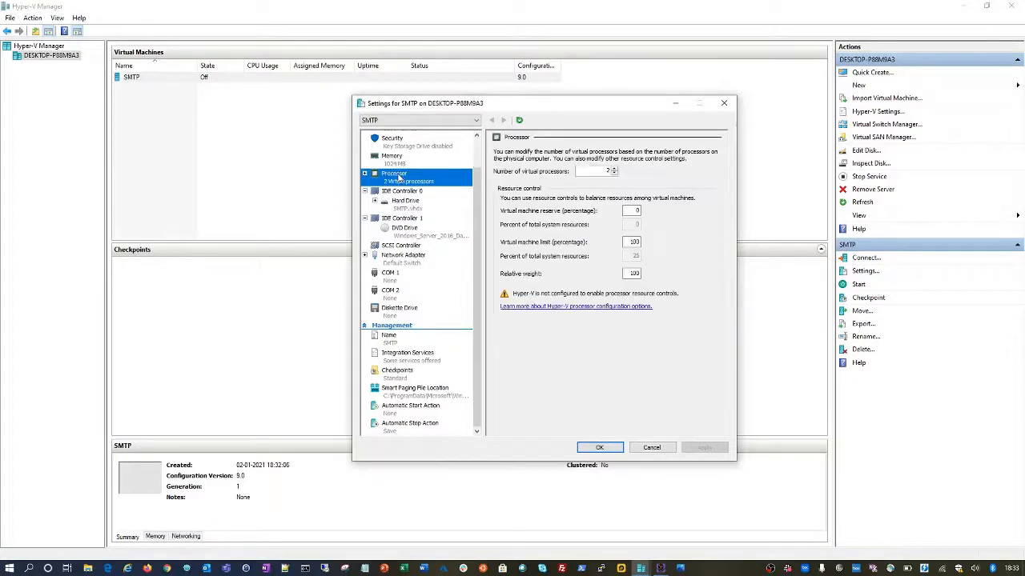
{"action": "left_click", "coordinate": [475, 156]}
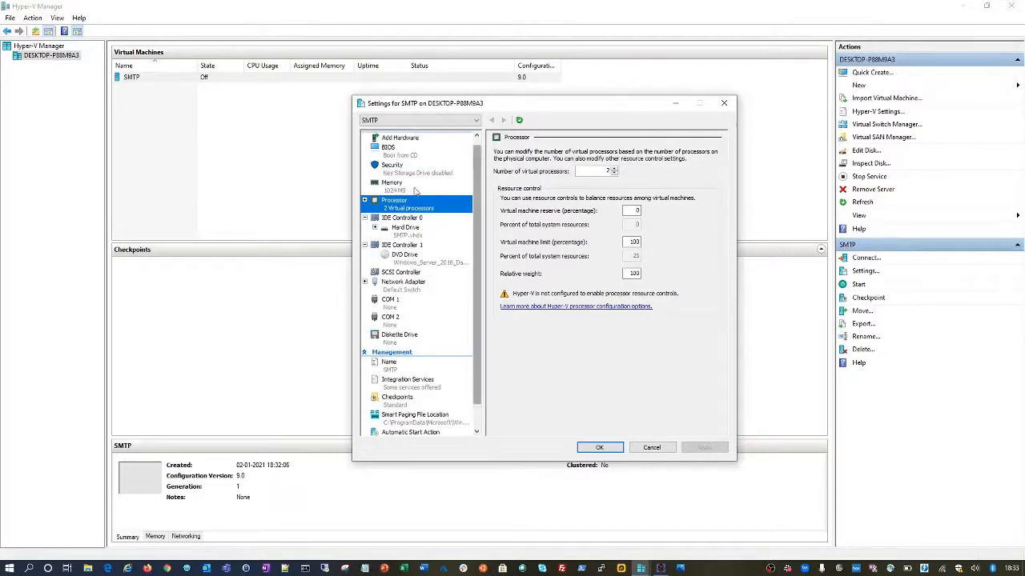
{"action": "left_click", "coordinate": [392, 184]}
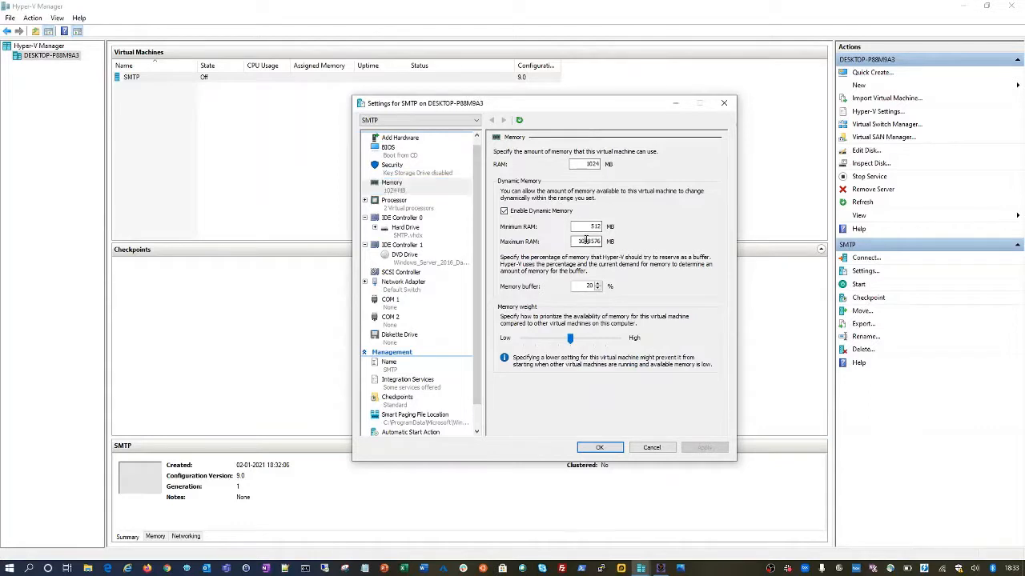
- Set the maximum RAM to 4096 MB, apply it, and close the SMTP settings with OK
{"action": "double_click", "coordinate": [589, 241]}
{"action": "left_click", "coordinate": [596, 227]}
{"action": "left_click_drag", "start_coordinate": [593, 241], "coordinate": [623, 296]}
{"action": "key", "text": "Left"}
{"action": "double_click", "coordinate": [589, 241]}
{"action": "type", "text": "40"}
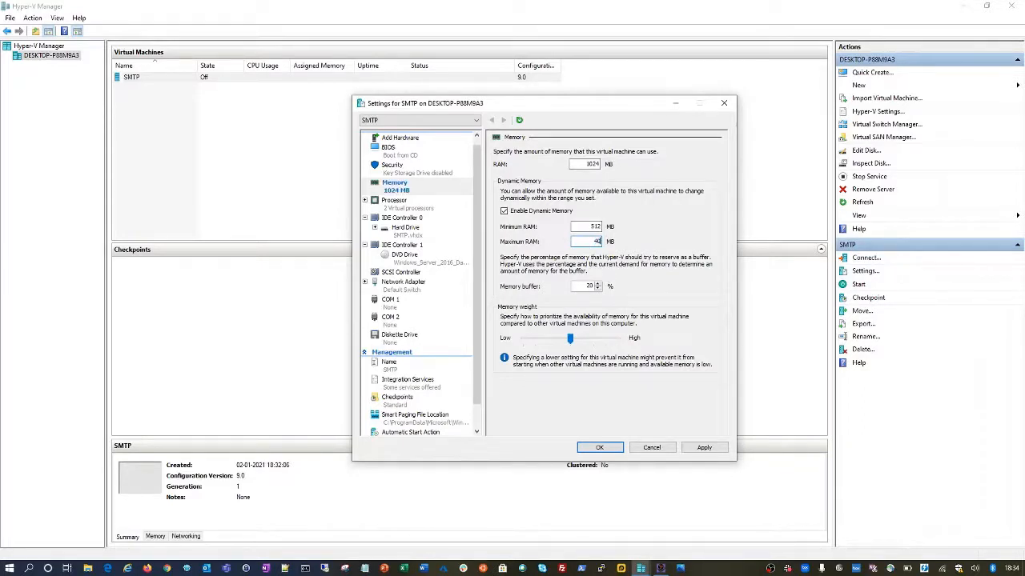
{"action": "type", "text": "96"}
{"action": "left_click", "coordinate": [705, 447]}
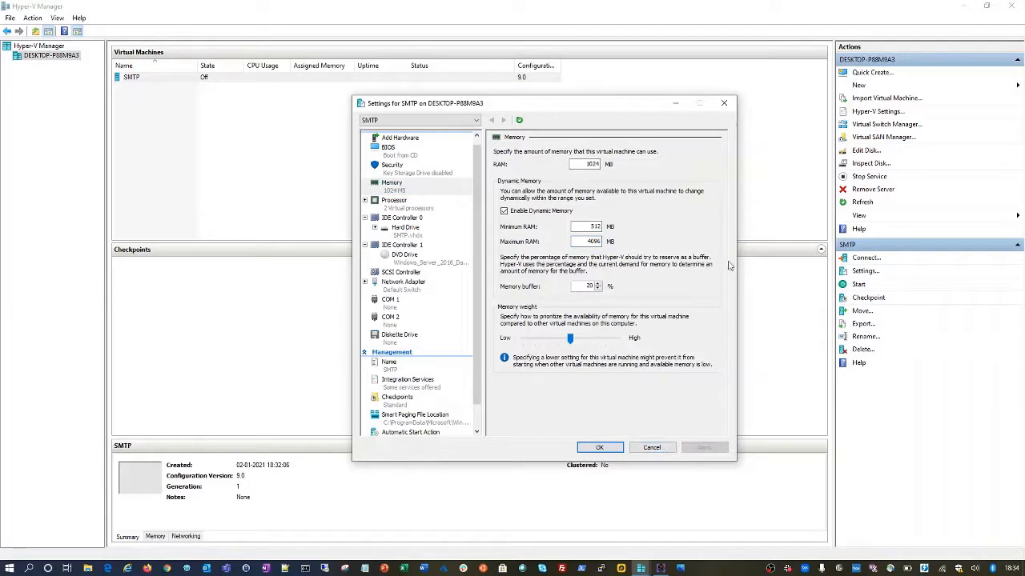
{"action": "left_click", "coordinate": [404, 139]}
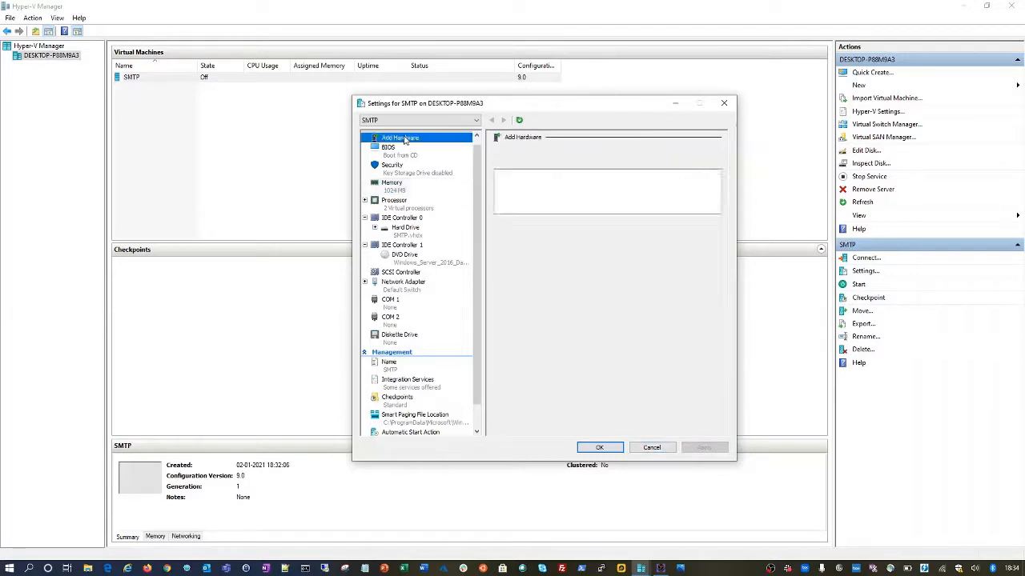
{"action": "left_click", "coordinate": [599, 448]}
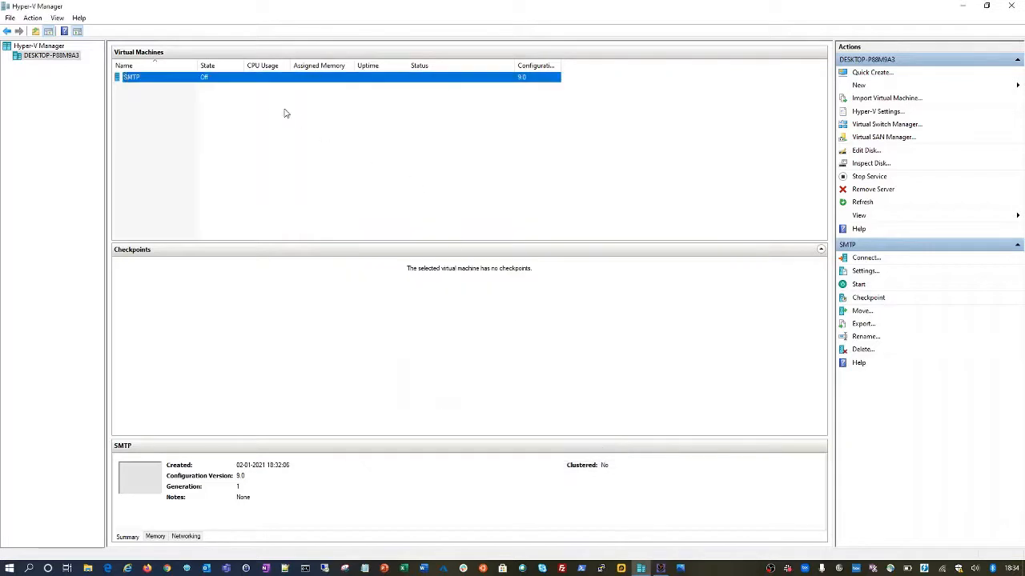
- Connect to the SMTP VM and start it, booting into Windows Server 2016 Setup
{"action": "right_click", "coordinate": [267, 79]}
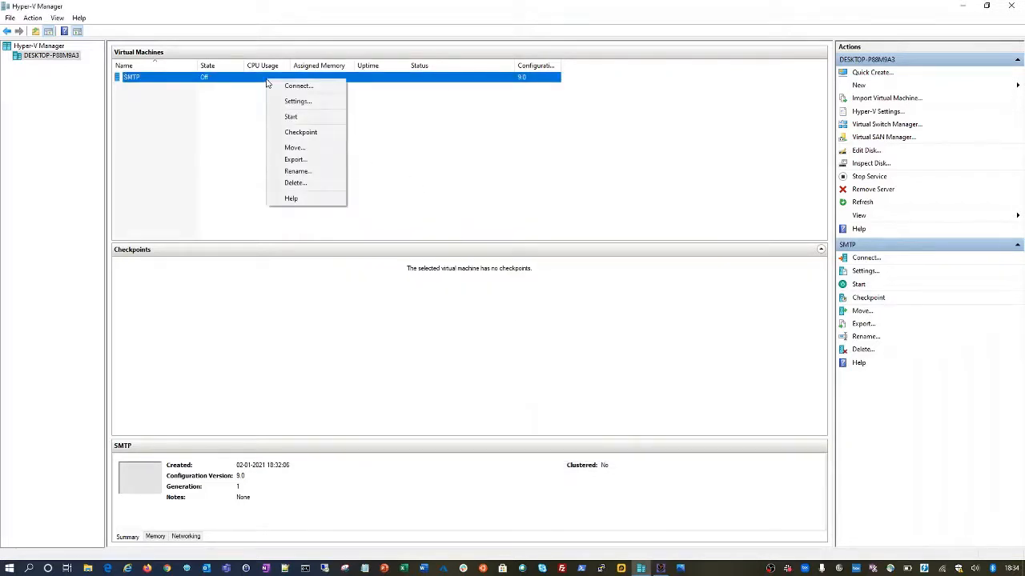
{"action": "left_click", "coordinate": [289, 87]}
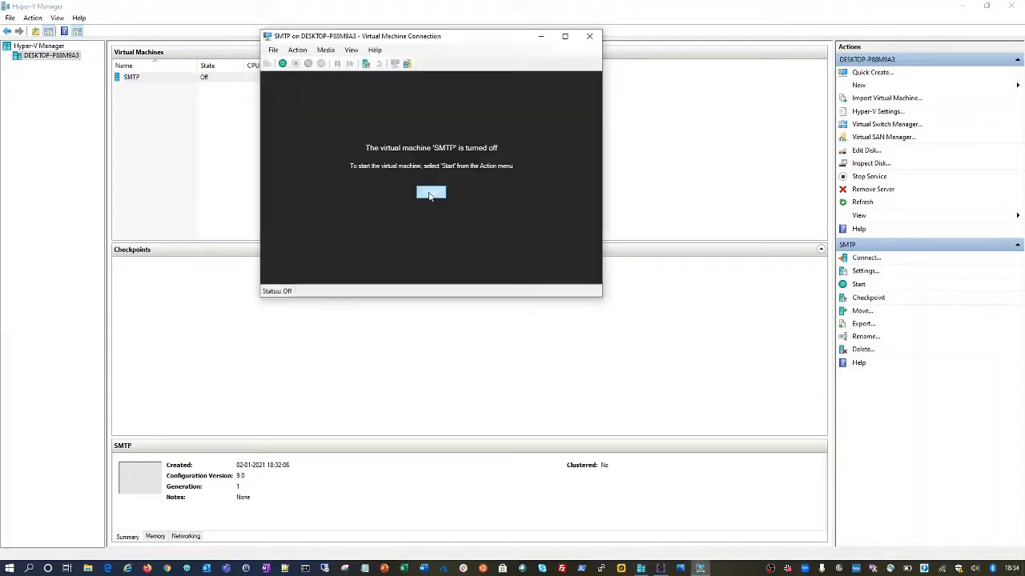
{"action": "left_click", "coordinate": [283, 64]}
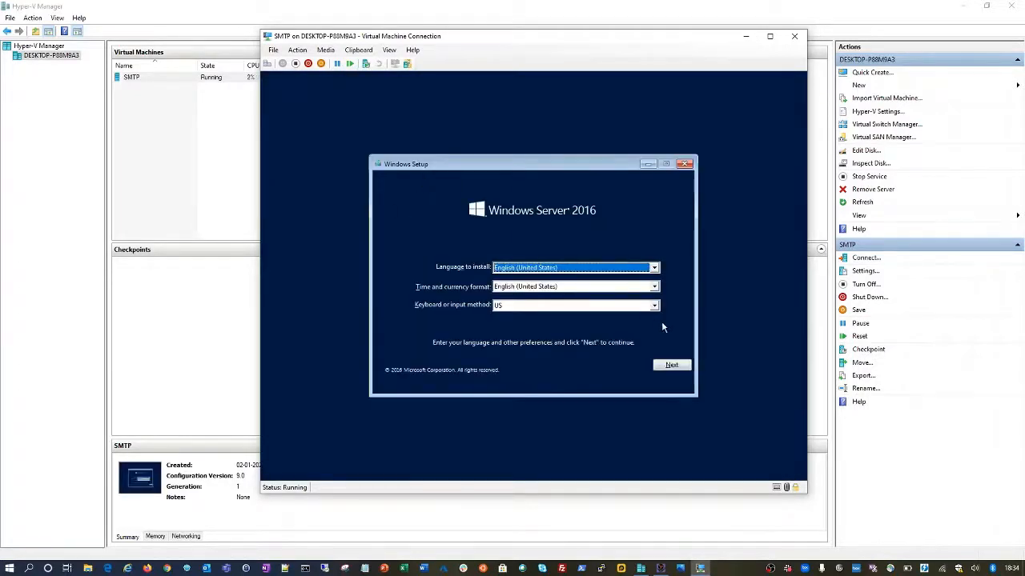
- Choose English (India) for time and currency format, continue, and select Install now
{"action": "left_click", "coordinate": [653, 286]}
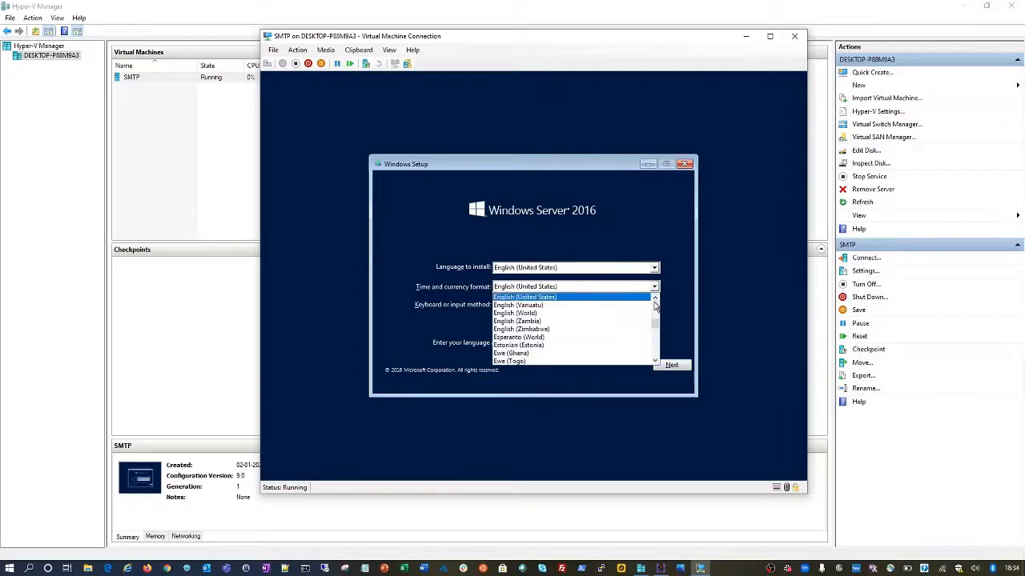
{"action": "scroll", "coordinate": [655, 311], "scroll_direction": "up", "scroll_amount": 2}
{"action": "scroll", "coordinate": [655, 310], "scroll_direction": "up", "scroll_amount": 12}
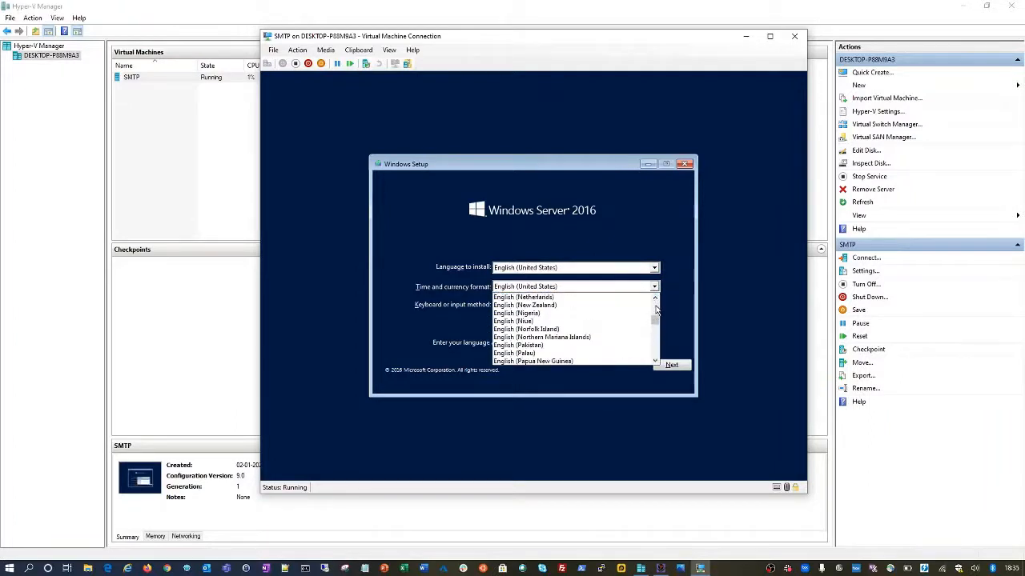
{"action": "scroll", "coordinate": [654, 310], "scroll_direction": "up", "scroll_amount": 5}
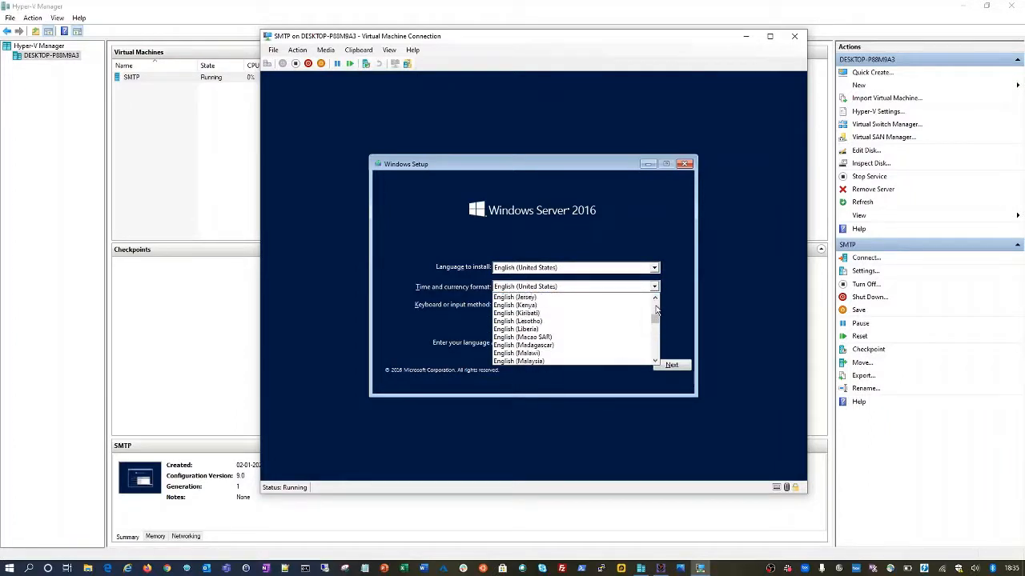
{"action": "scroll", "coordinate": [655, 311], "scroll_direction": "up", "scroll_amount": 3}
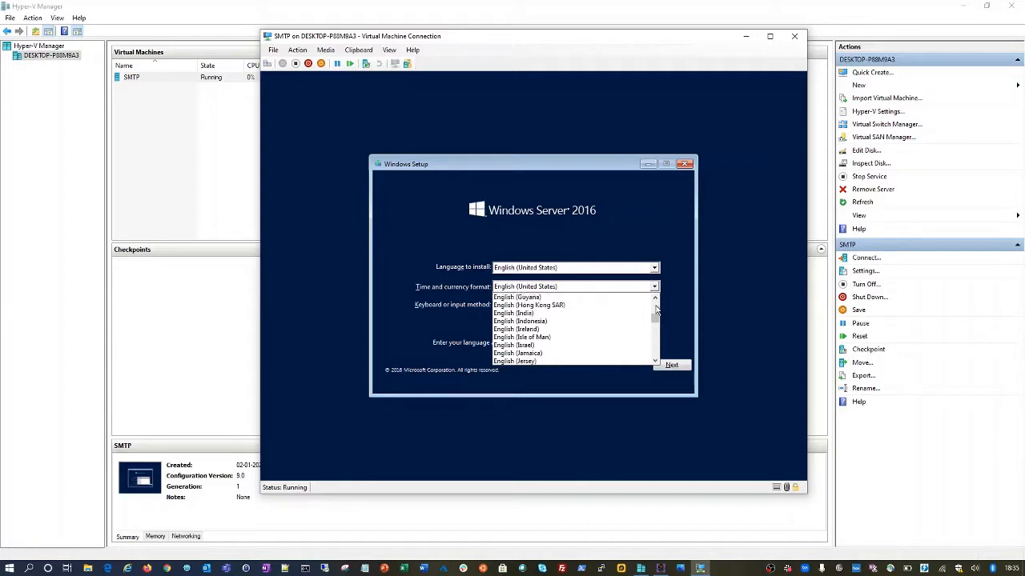
{"action": "left_click", "coordinate": [554, 313]}
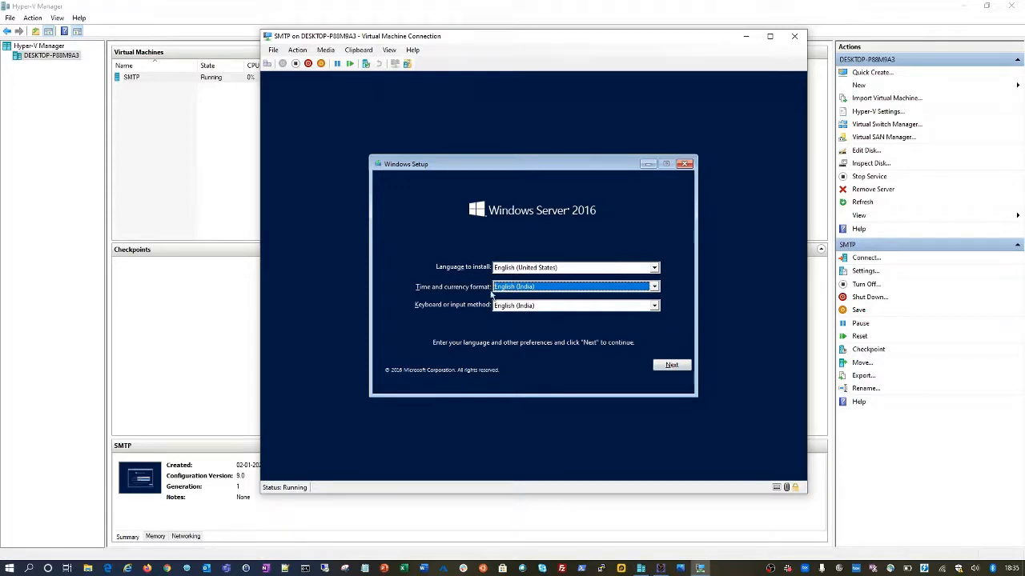
{"action": "left_click", "coordinate": [671, 365]}
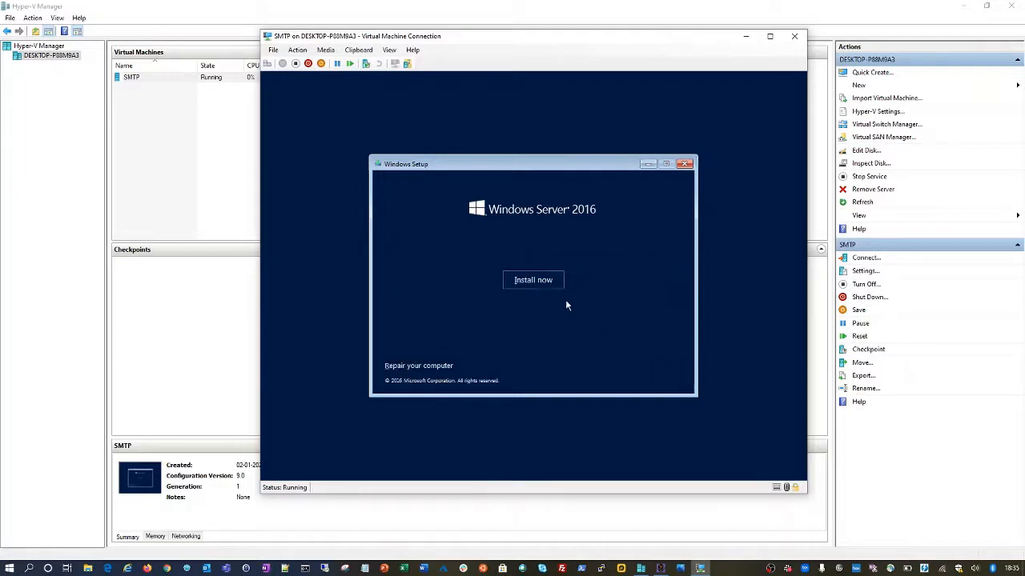
{"action": "left_click", "coordinate": [533, 281]}
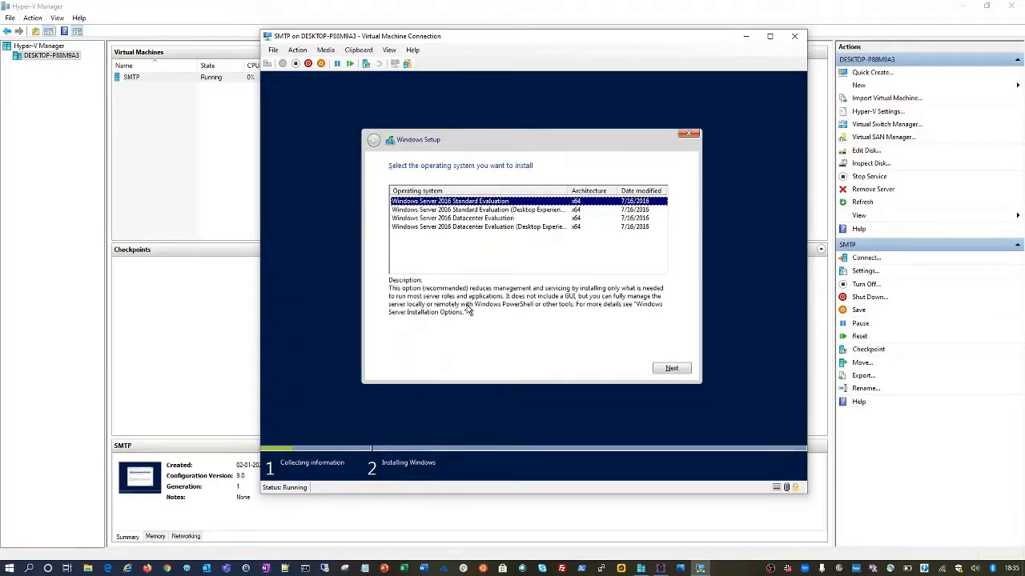
- Pick Standard Evaluation (Desktop Experience) from the four editions and proceed to the license terms
{"action": "left_click", "coordinate": [526, 211]}
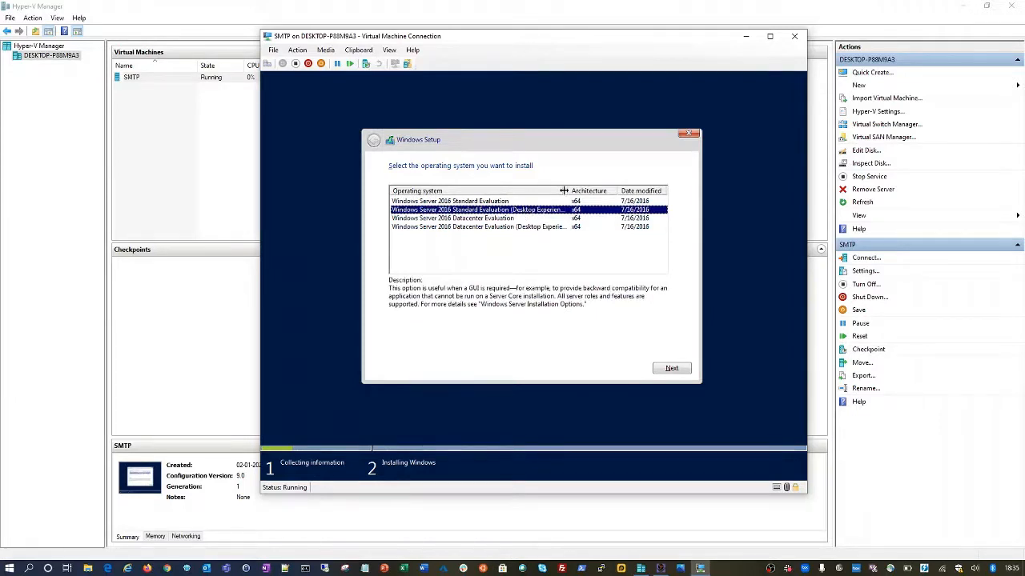
{"action": "left_click_drag", "start_coordinate": [569, 191], "coordinate": [585, 191]}
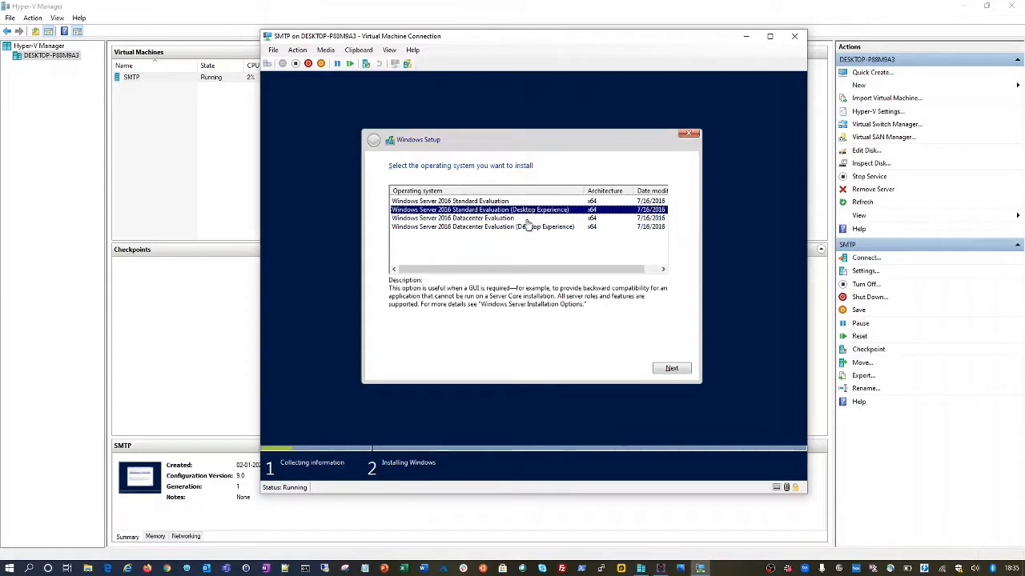
{"action": "left_click", "coordinate": [673, 371]}
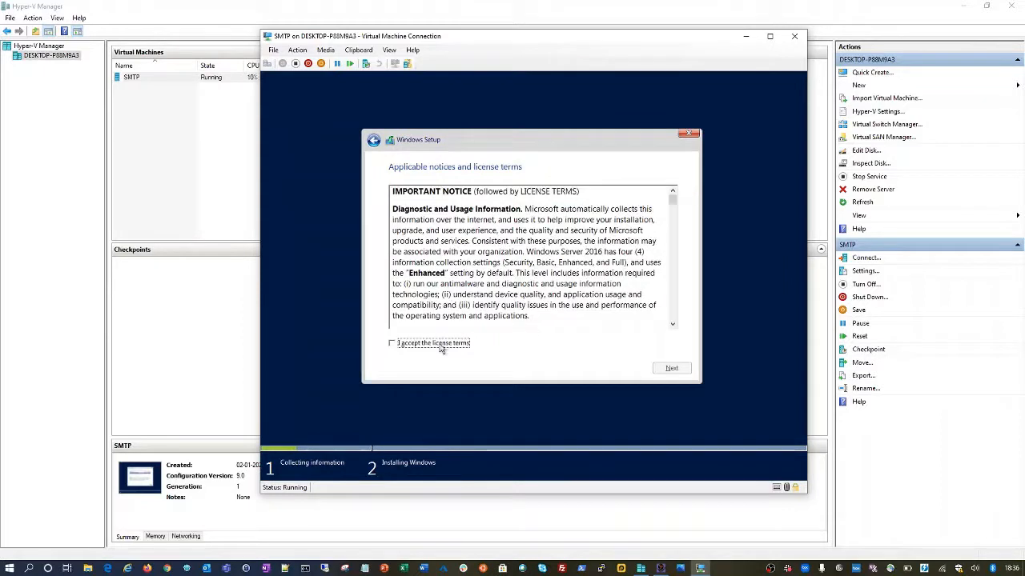
- Accept the licence terms and choose a Custom Windows installation
{"action": "left_click", "coordinate": [442, 345]}
{"action": "left_click", "coordinate": [679, 371]}
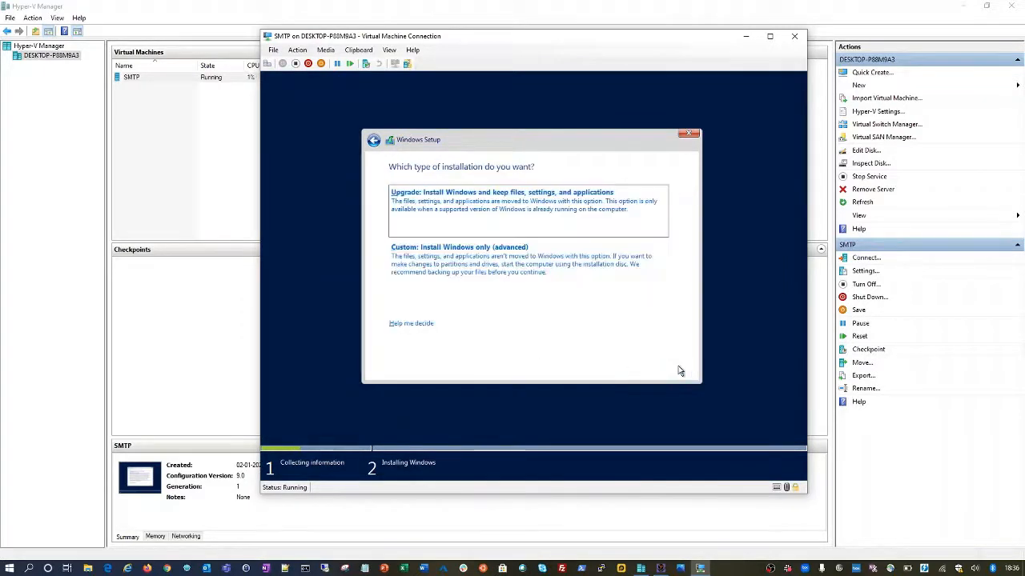
{"action": "left_click", "coordinate": [500, 262]}
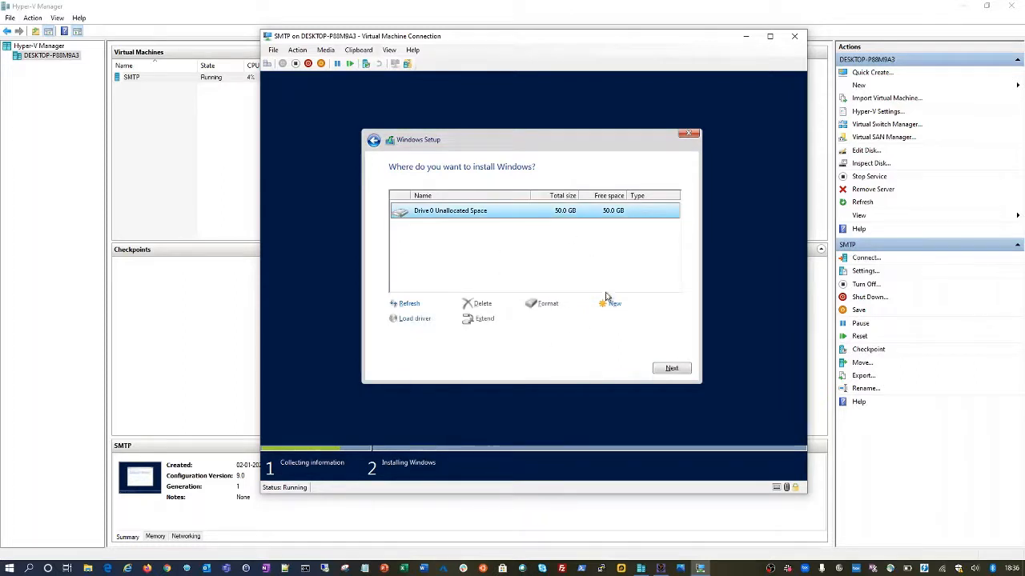
- Create a new partition on Drive 0, allowing the additional system partitions
{"action": "left_click", "coordinate": [611, 307]}
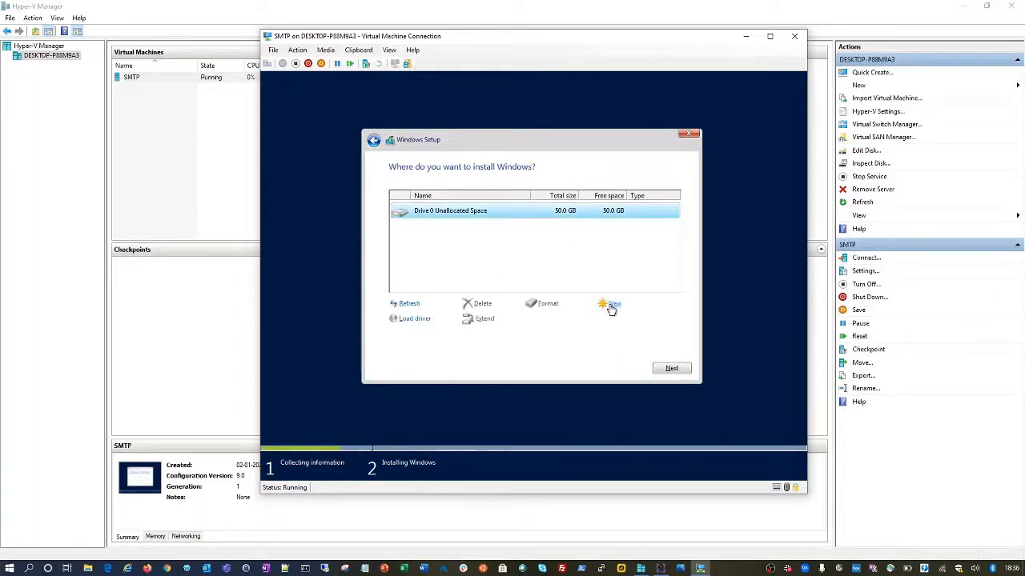
{"action": "left_click", "coordinate": [635, 325]}
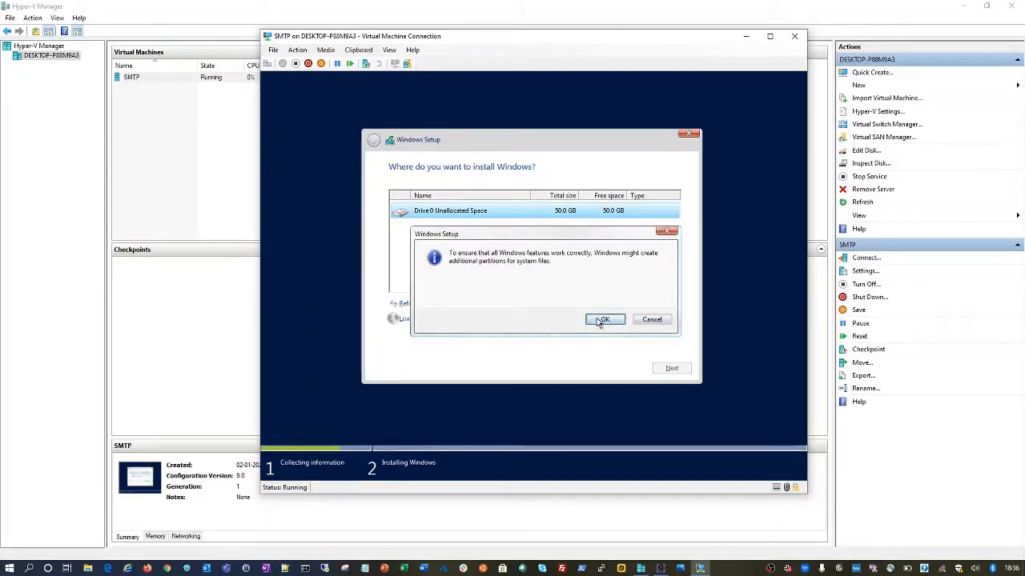
{"action": "left_click", "coordinate": [599, 322]}
{"action": "left_click", "coordinate": [602, 321]}
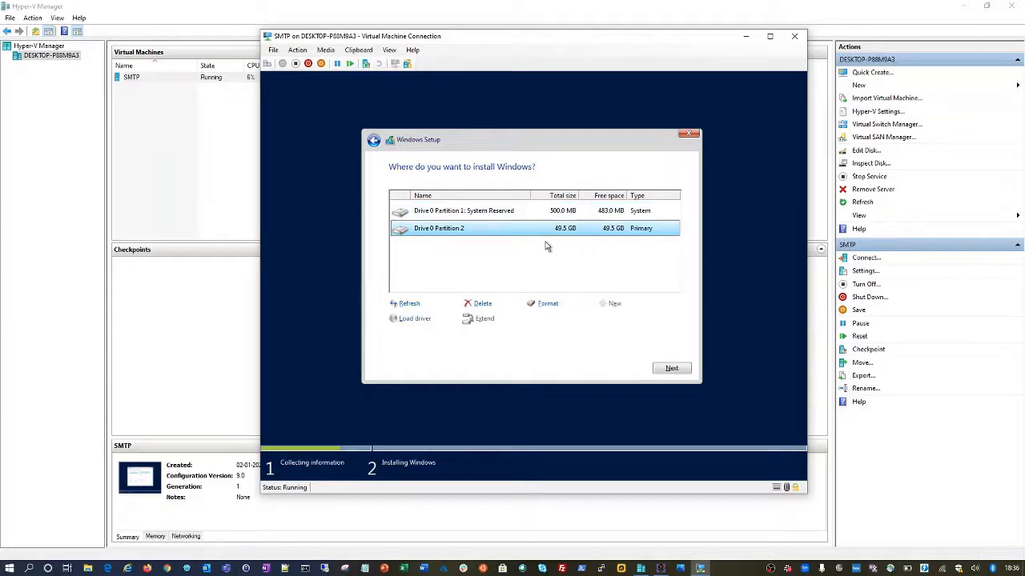
- Select Drive 0 Partition 2 and start installing Windows onto it
{"action": "left_click", "coordinate": [509, 215]}
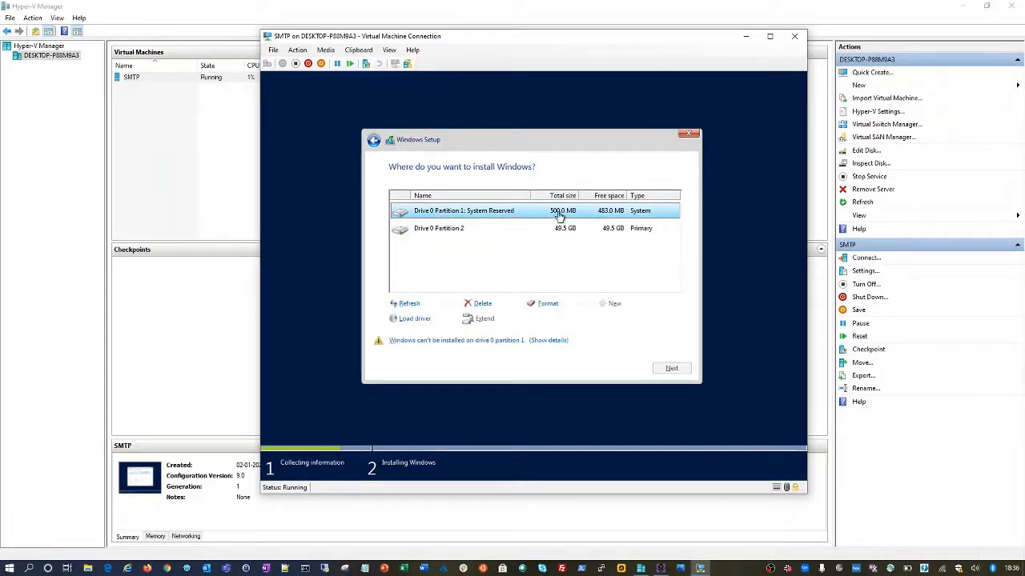
{"action": "left_click", "coordinate": [509, 231]}
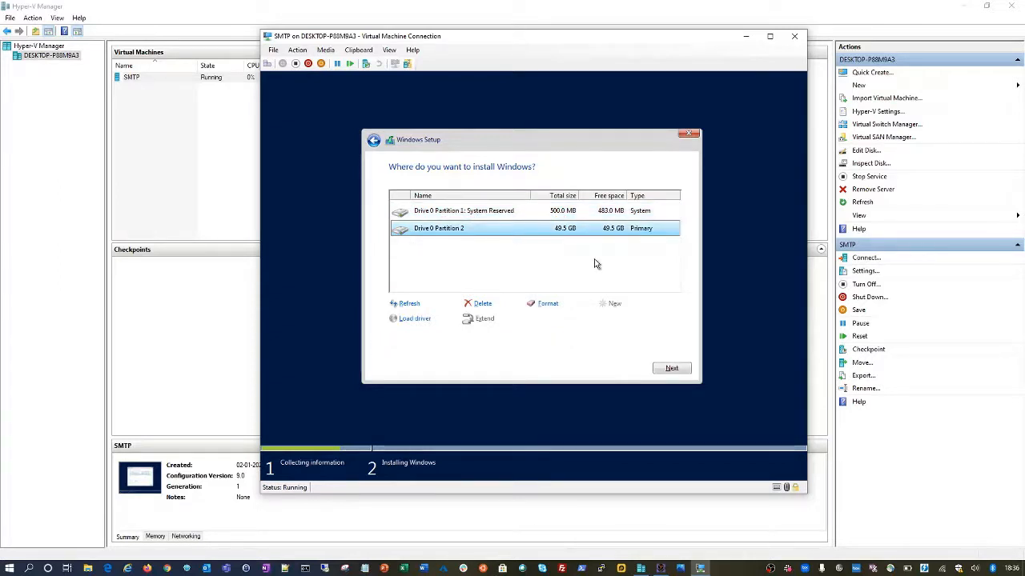
{"action": "left_click", "coordinate": [672, 369]}
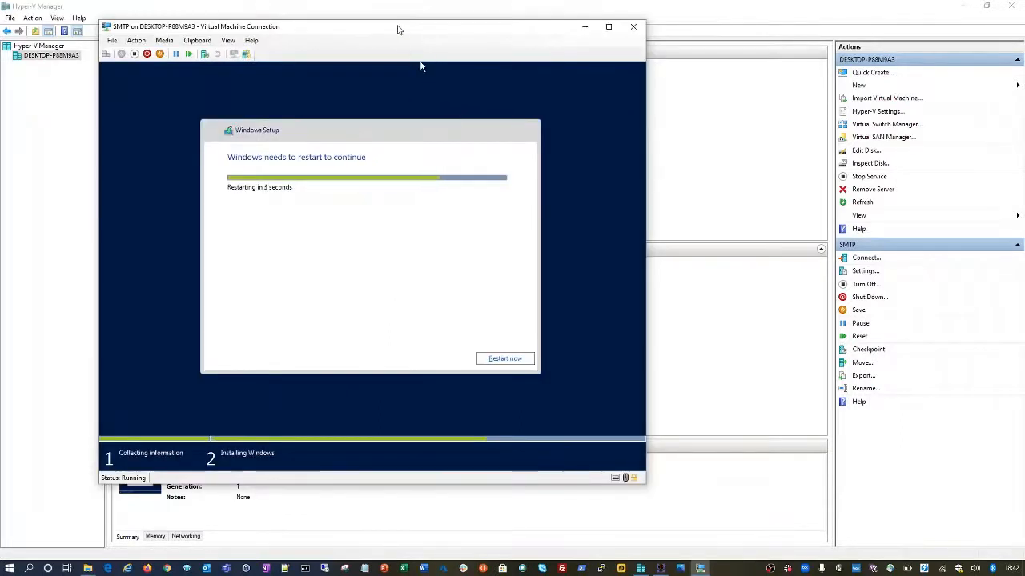
- Move the VM window up and to the right while Windows finishes installing
{"action": "left_click_drag", "start_coordinate": [400, 29], "coordinate": [538, 16]}
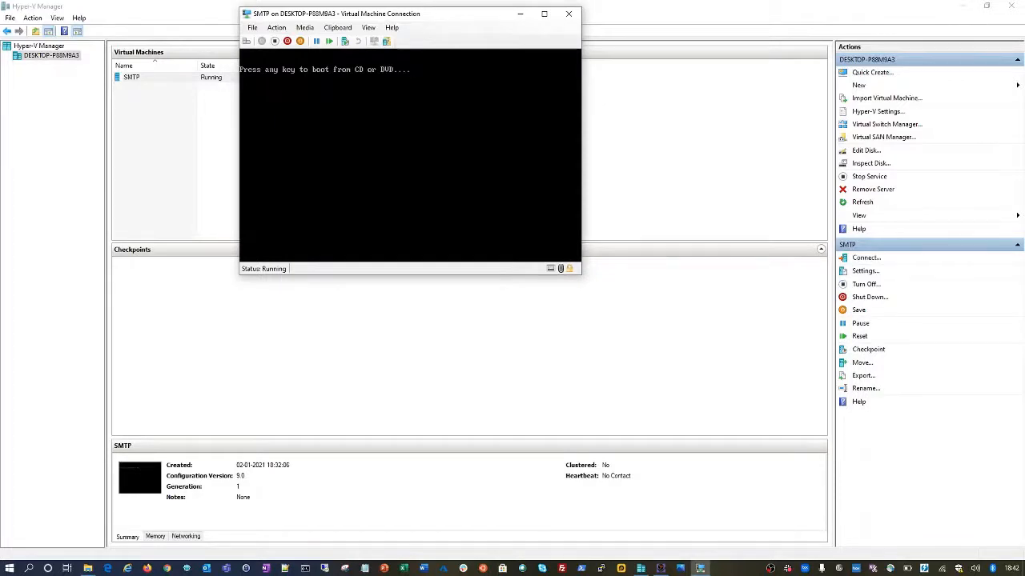
- Eject the Windows Server ISO through the Media > DVD Drive menu
{"action": "left_click", "coordinate": [304, 28]}
{"action": "mouse_move", "coordinate": [309, 40]}
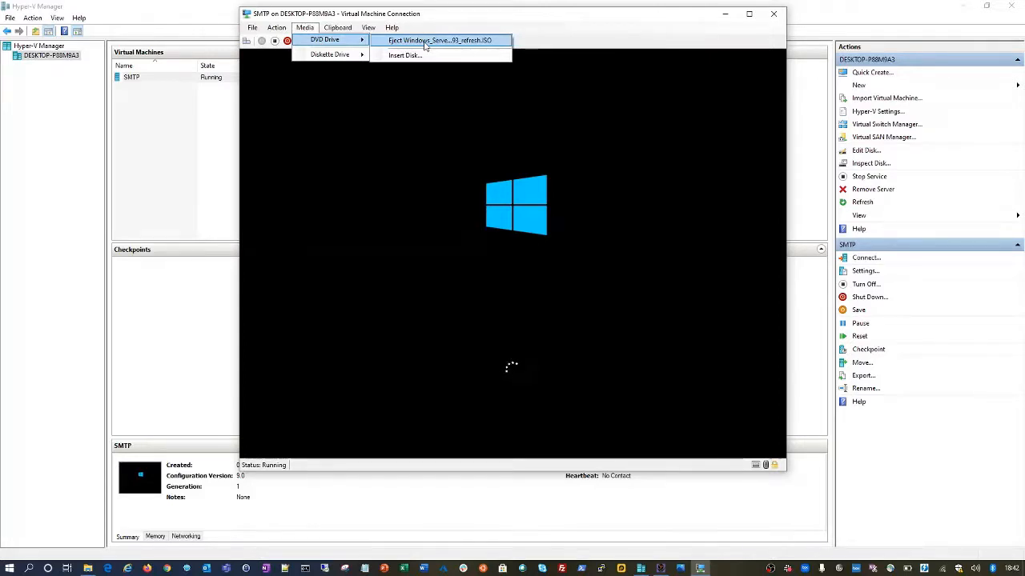
{"action": "left_click", "coordinate": [425, 46]}
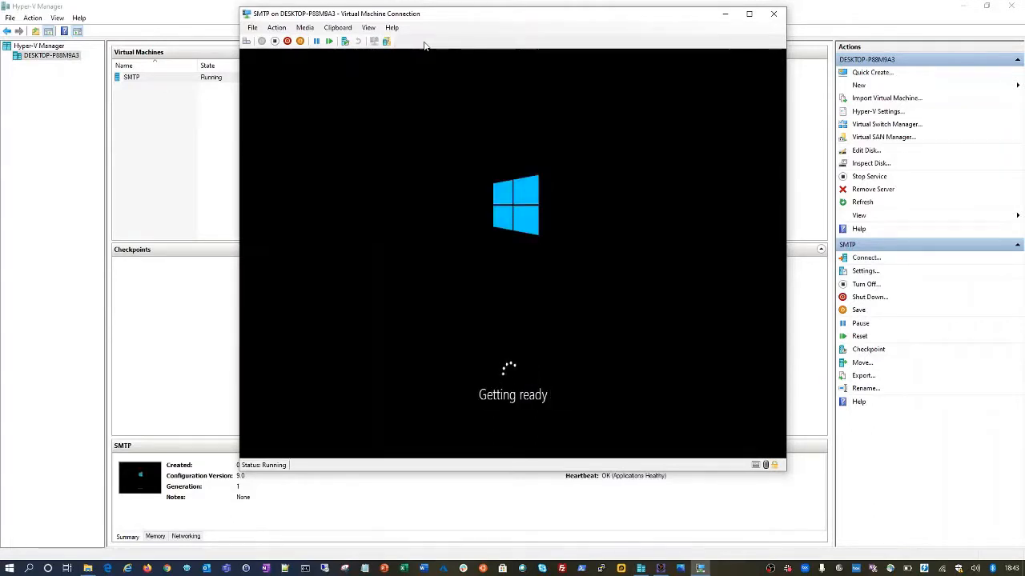
- Enter and re-enter the Administrator password on Customize settings, then finish setup
{"action": "key", "text": "XF86AudioMicMute"}
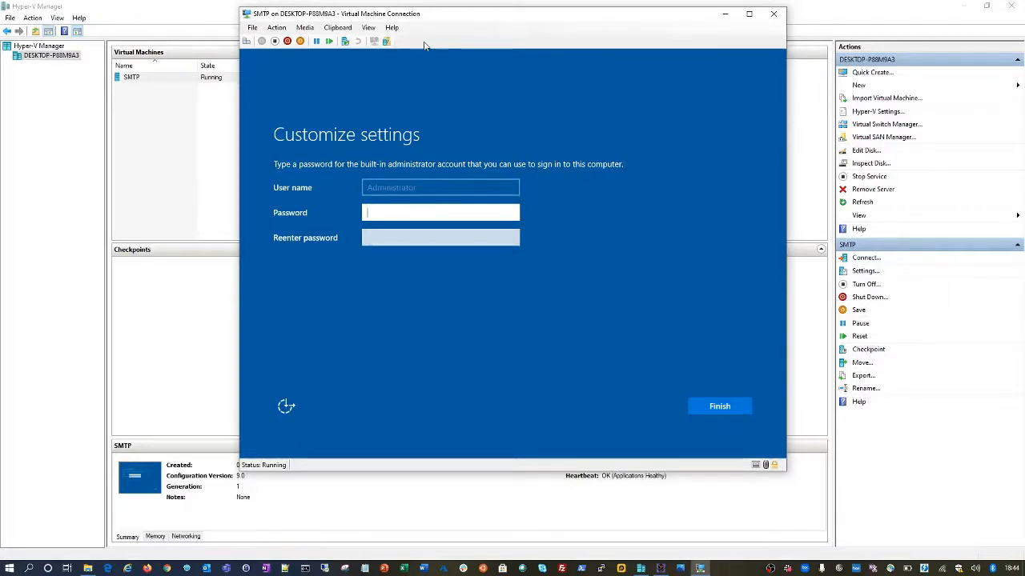
{"action": "type", "text": "••••••••"}
{"action": "key", "text": "Tab"}
{"action": "type", "text": "••••••"}
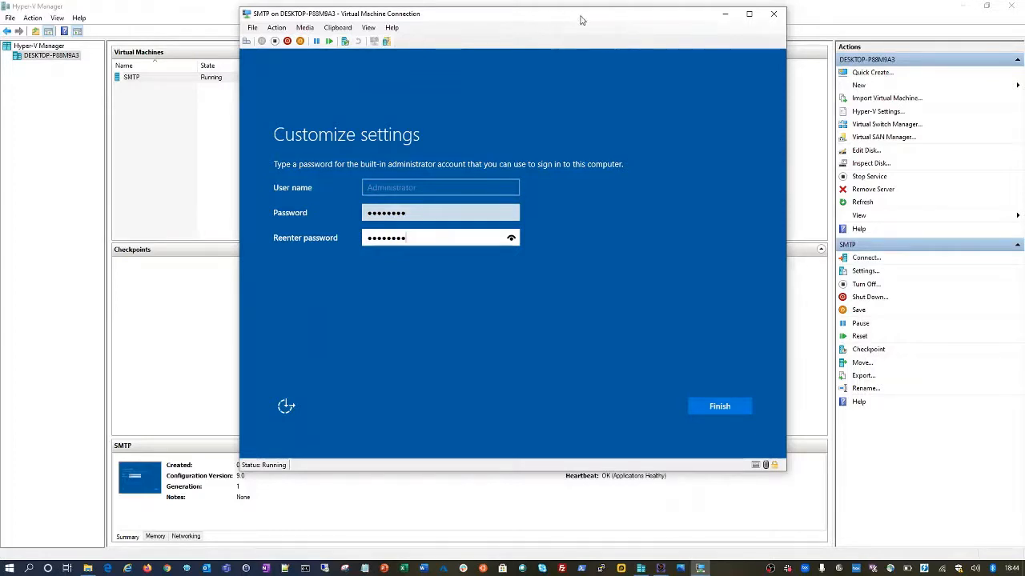
{"action": "left_click", "coordinate": [719, 406]}
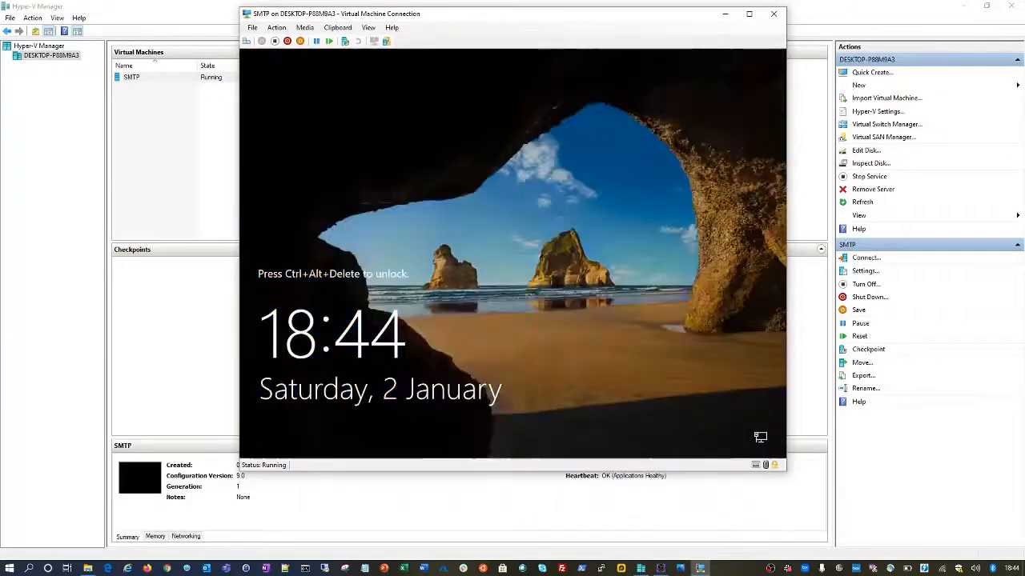
- Send Ctrl+Alt+Delete and sign in as Administrator with the account password
{"action": "left_click", "coordinate": [247, 41]}
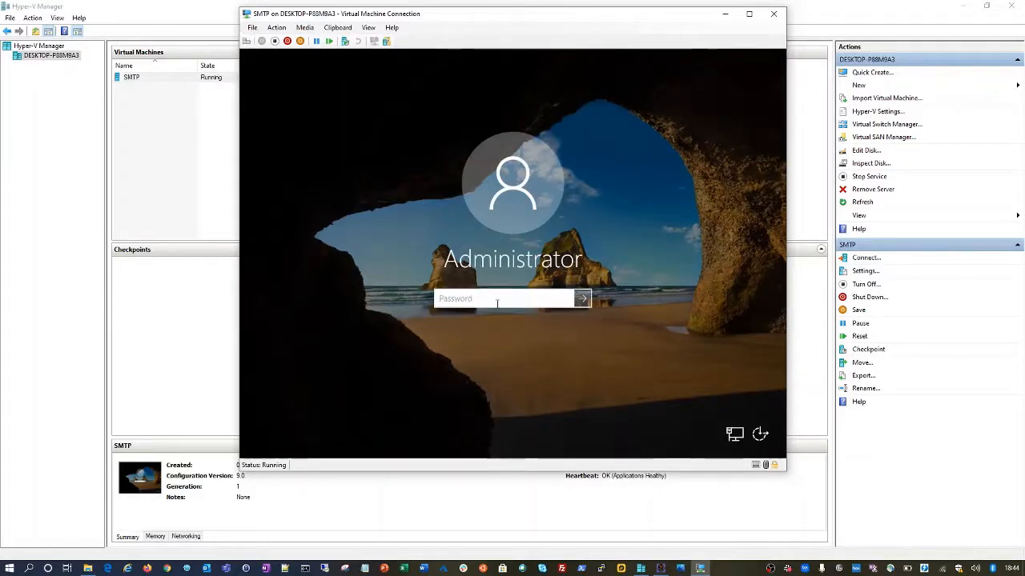
{"action": "type", "text": "P@ssw0rd"}
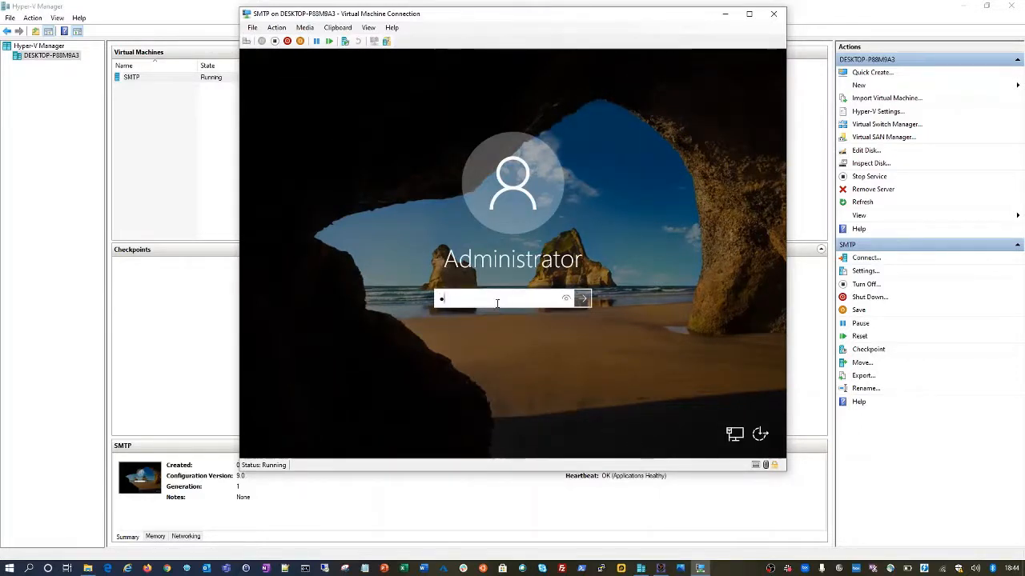
{"action": "key", "text": "Return"}
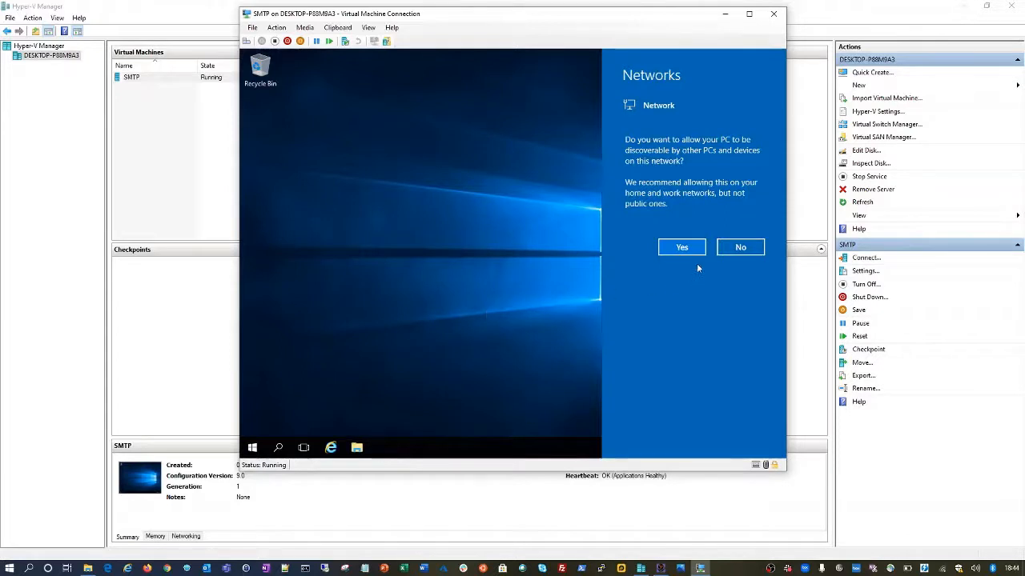
- Answer Yes to make the server discoverable on the network
{"action": "left_click", "coordinate": [681, 247]}
{"action": "left_click", "coordinate": [685, 250]}
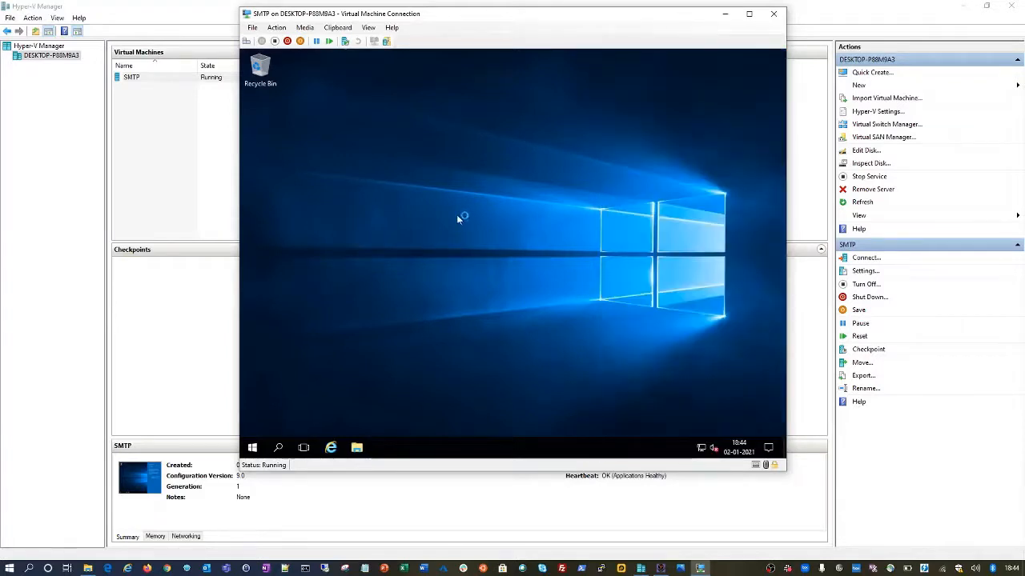
{"action": "right_click", "coordinate": [253, 448]}
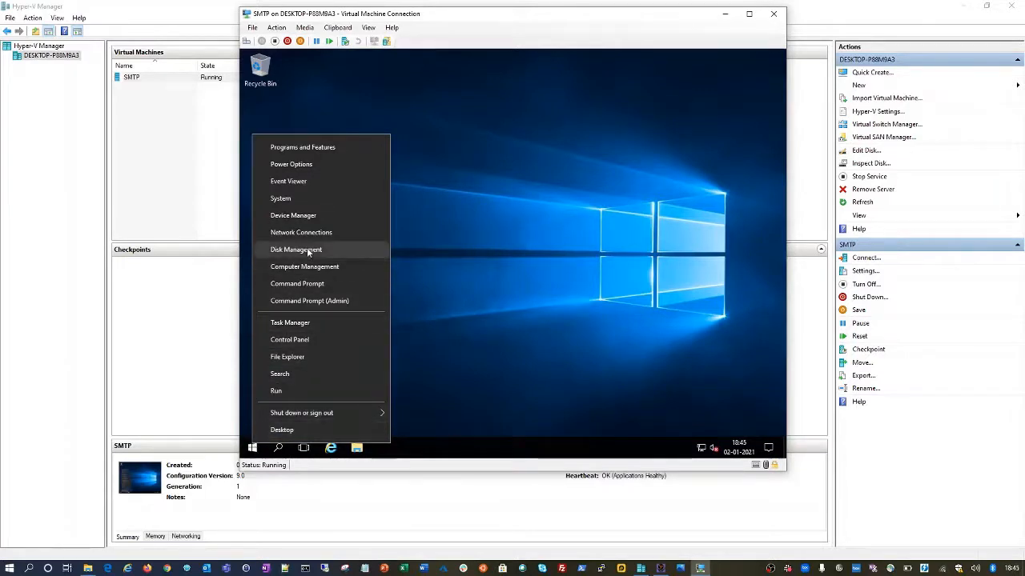
{"action": "left_click", "coordinate": [505, 186]}
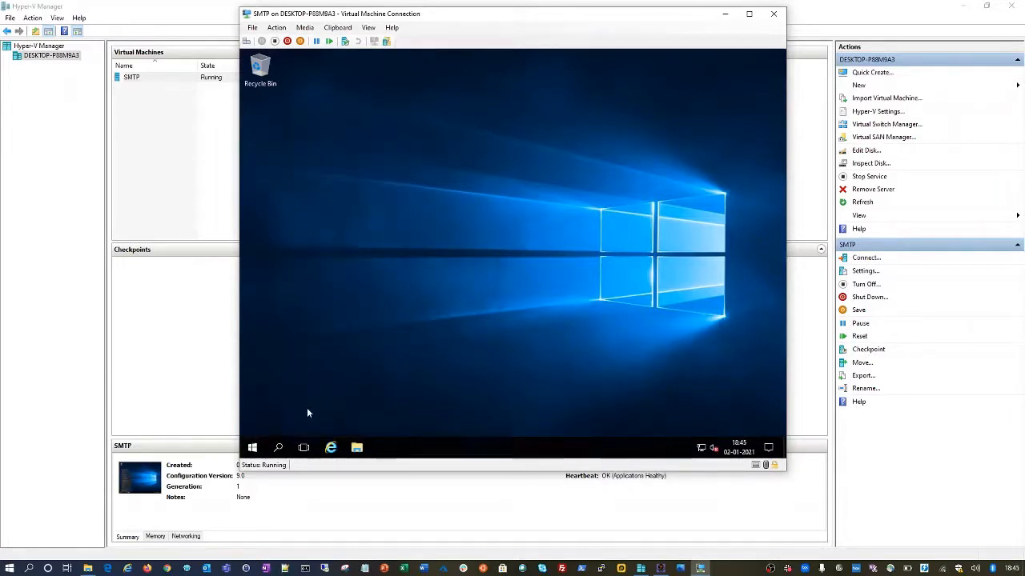
- Look through the Start menu and search, then open the Start button's Win+X quick menu
{"action": "left_click", "coordinate": [252, 449]}
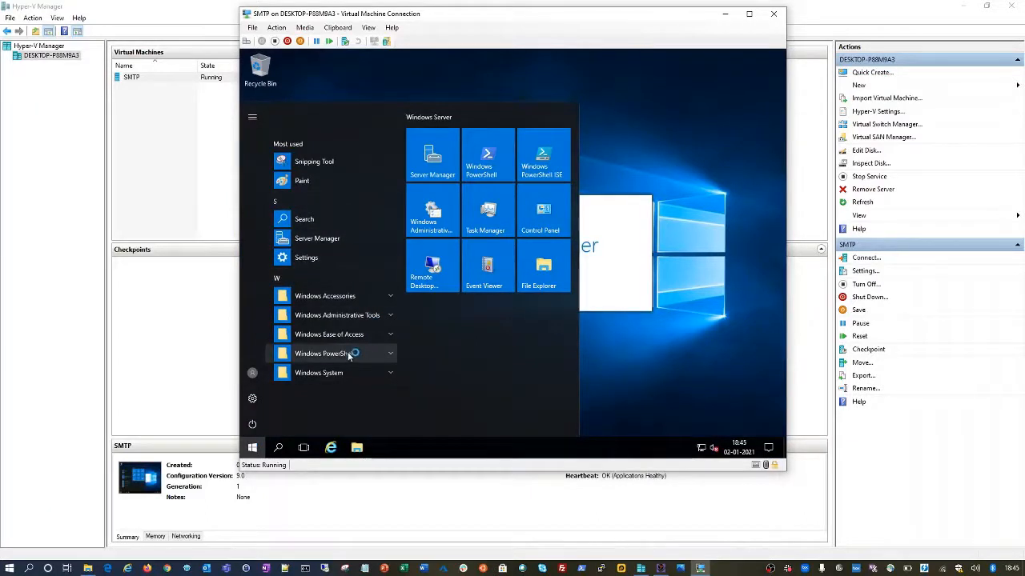
{"action": "left_click", "coordinate": [278, 448]}
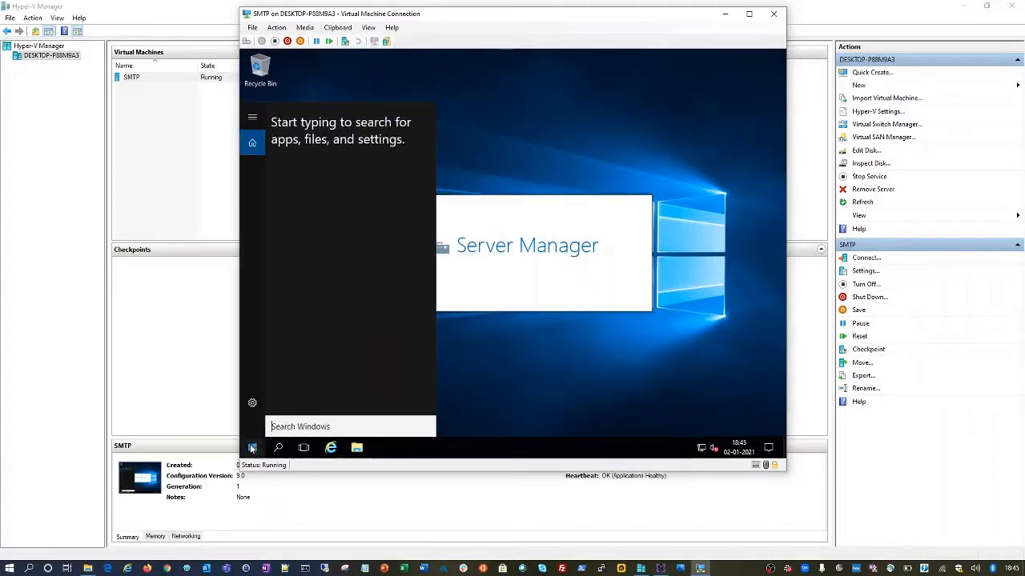
{"action": "left_click", "coordinate": [572, 373]}
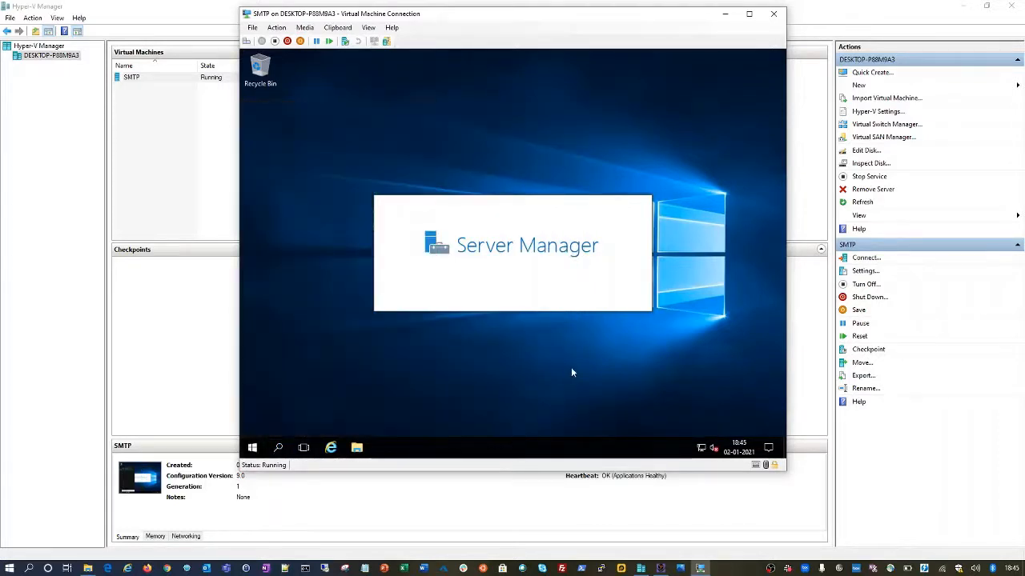
{"action": "right_click", "coordinate": [251, 450]}
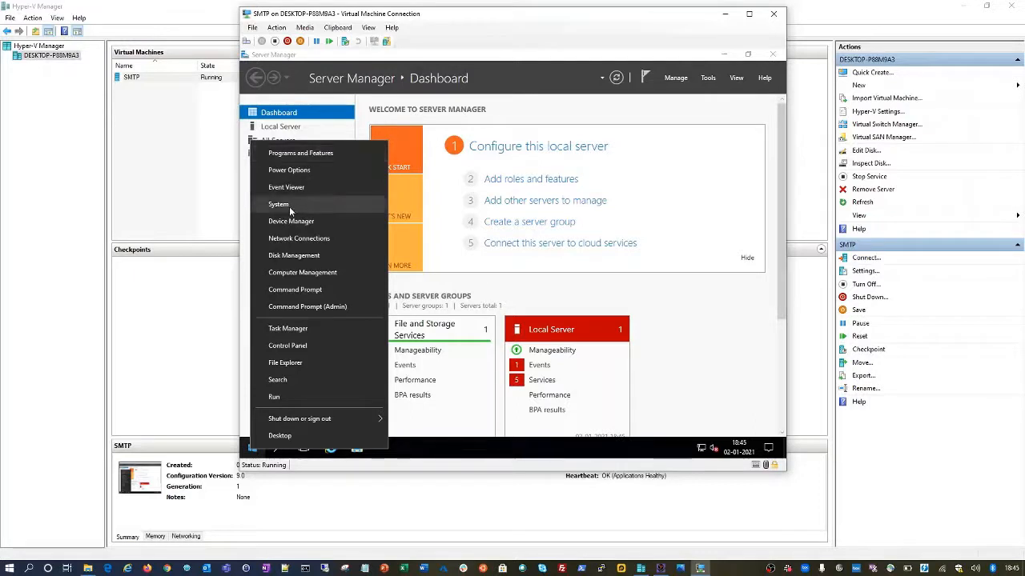
- Set the computer description to SMTP in System Properties and apply it
{"action": "left_click", "coordinate": [290, 209]}
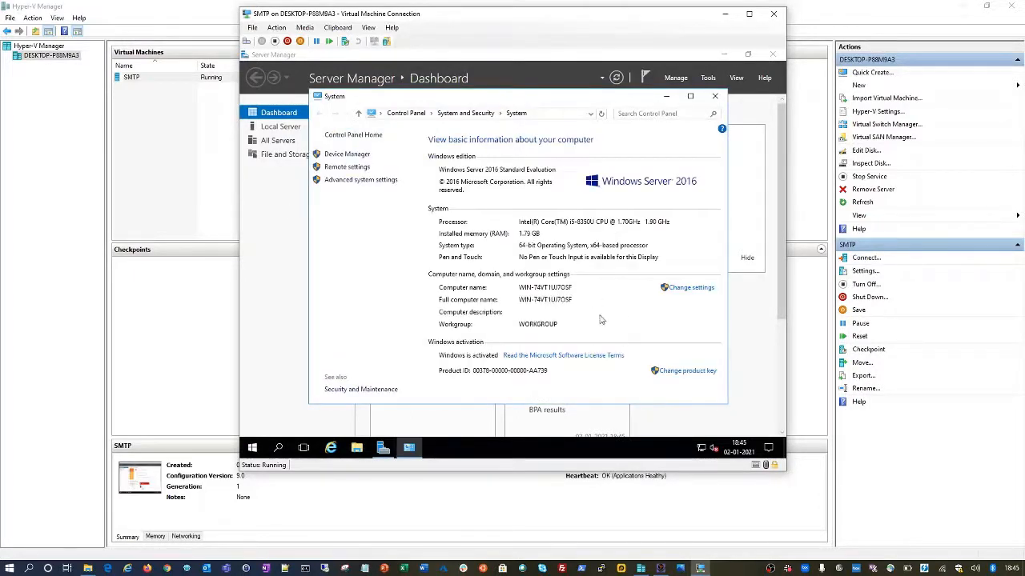
{"action": "left_click", "coordinate": [686, 291]}
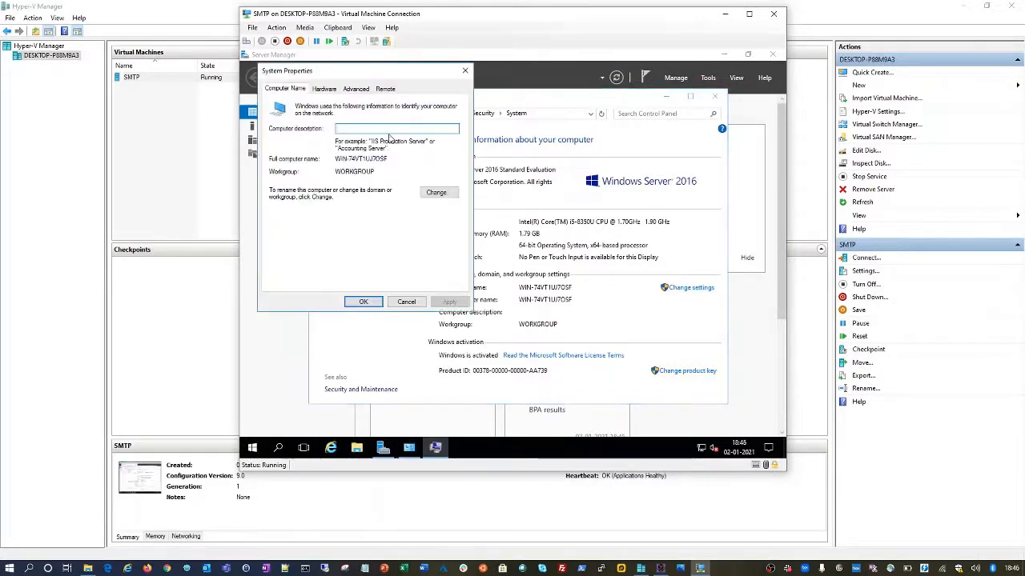
{"action": "type", "text": "SMTP"}
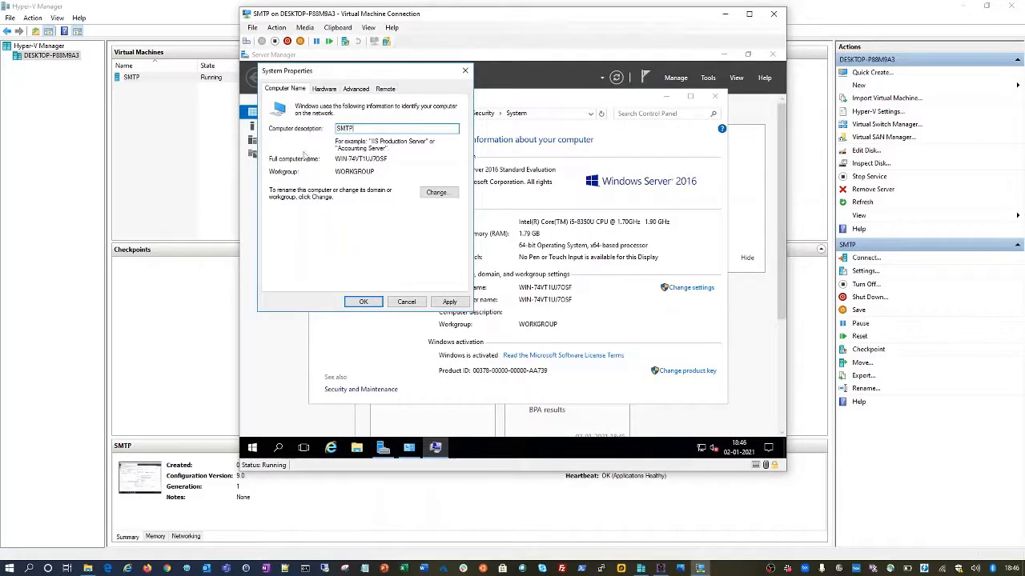
{"action": "left_click", "coordinate": [450, 302]}
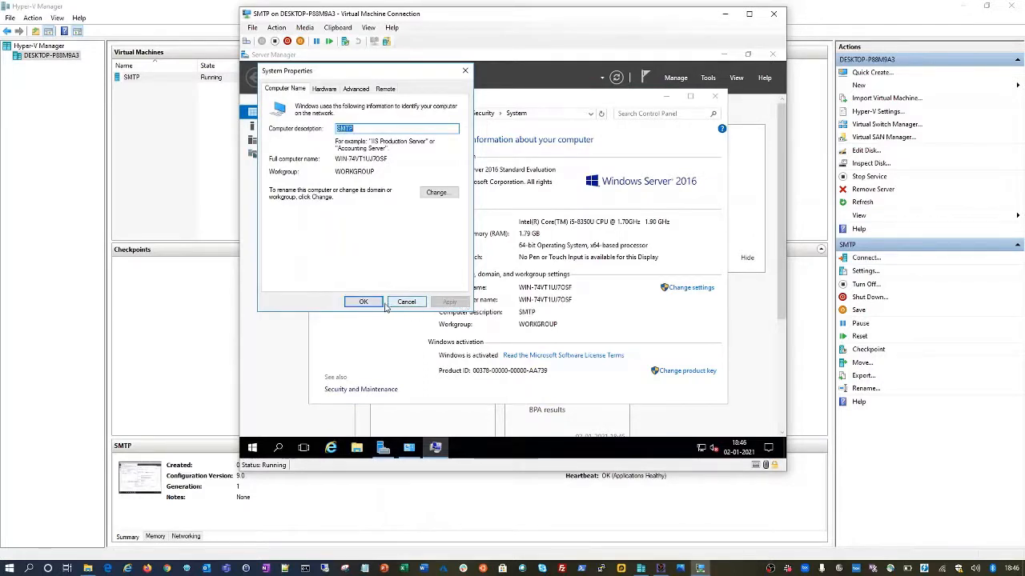
{"action": "left_click", "coordinate": [364, 302]}
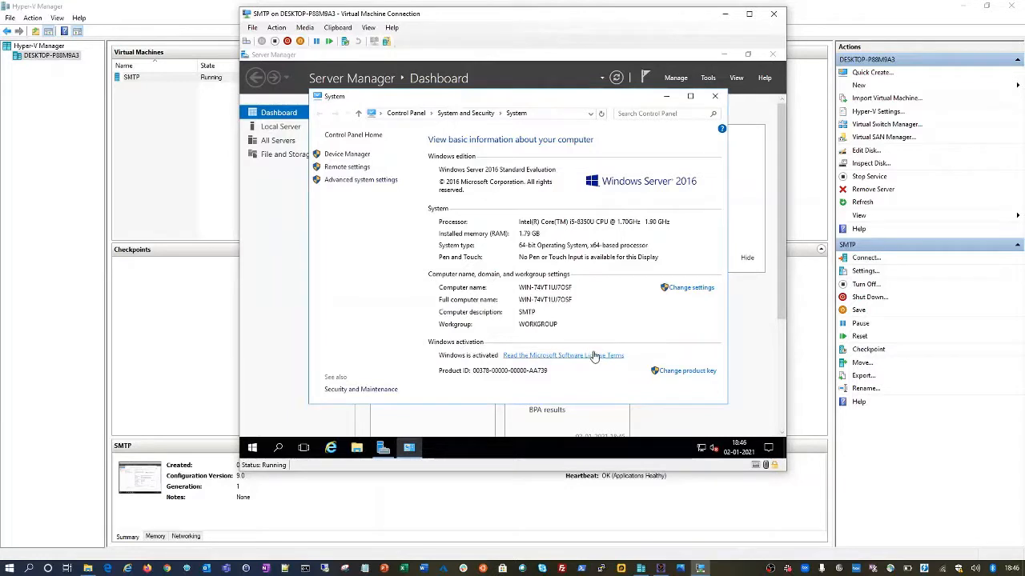
- Rename the computer to SMTP, acknowledging the restart-required notice
{"action": "left_click", "coordinate": [691, 288]}
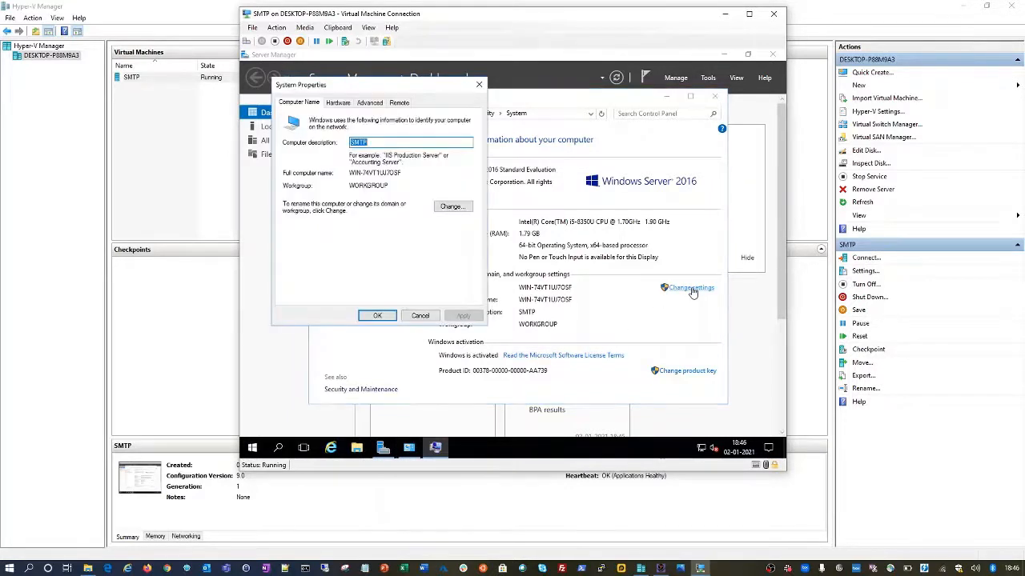
{"action": "left_click", "coordinate": [449, 207]}
{"action": "type", "text": "S"}
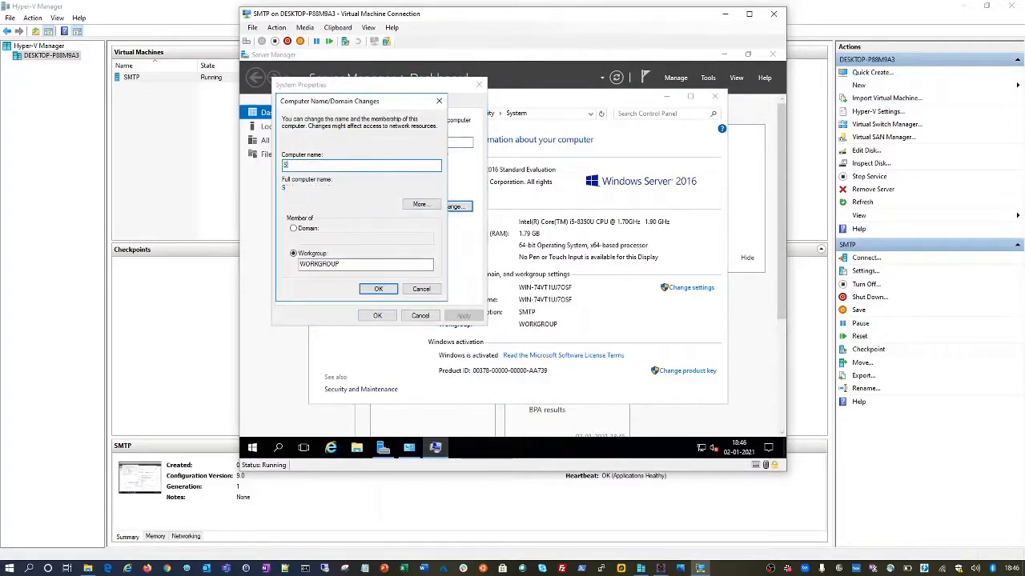
{"action": "type", "text": "MTP"}
{"action": "left_click", "coordinate": [376, 289]}
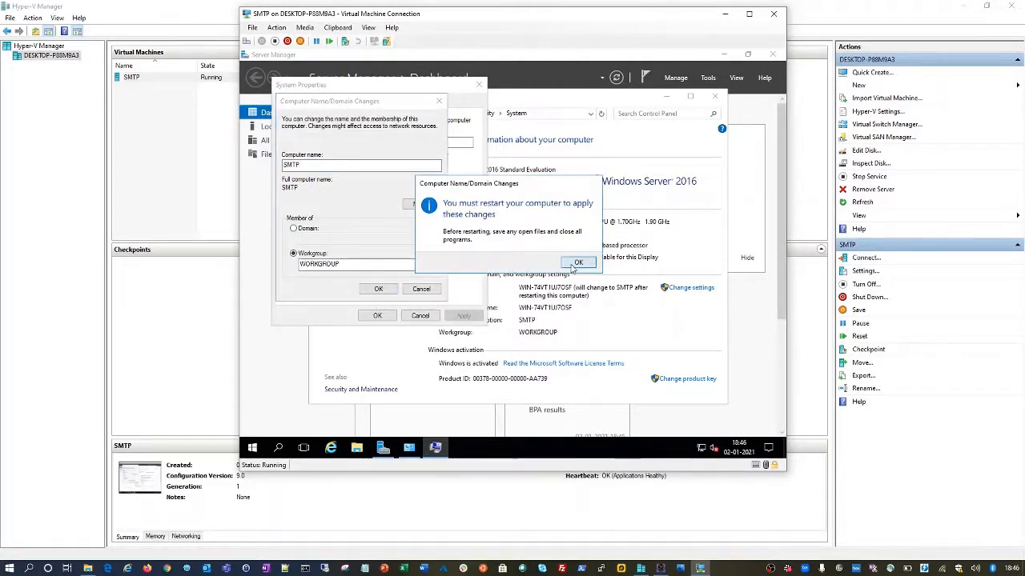
{"action": "left_click", "coordinate": [573, 267]}
{"action": "left_click", "coordinate": [364, 316]}
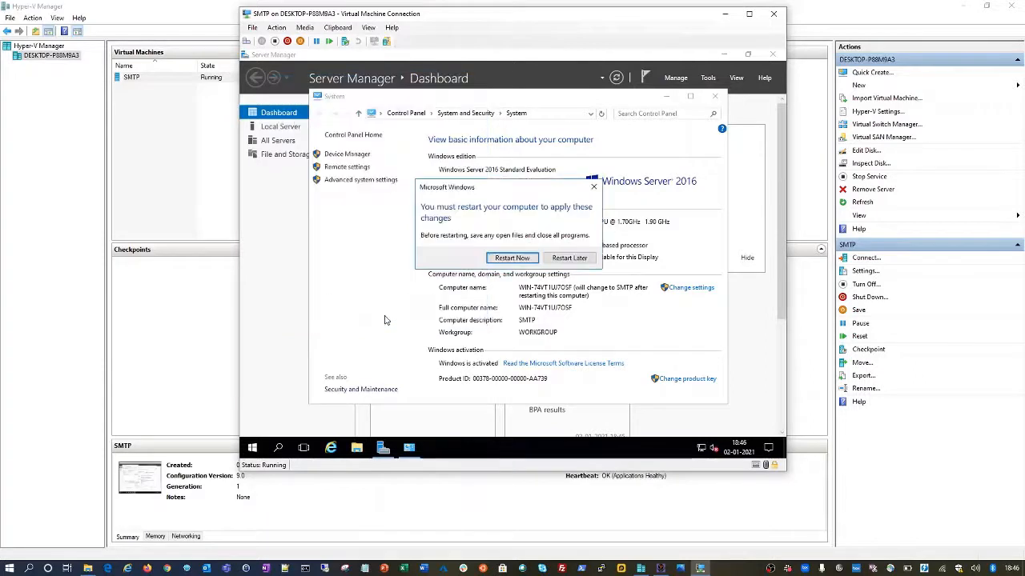
- Postpone the restart and review the Ethernet adapter's current IPv4 settings
{"action": "left_click", "coordinate": [571, 258]}
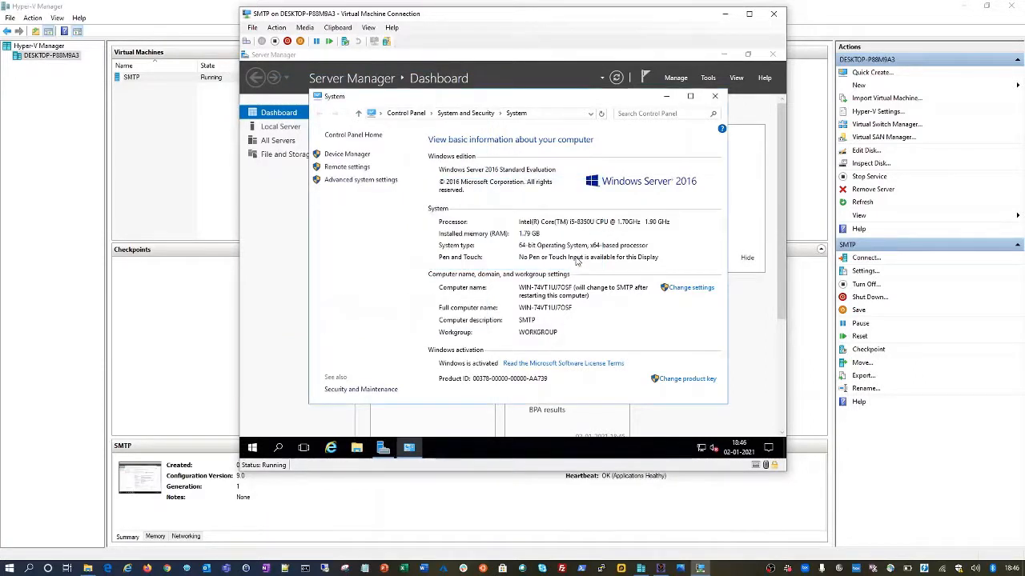
{"action": "right_click", "coordinate": [700, 450]}
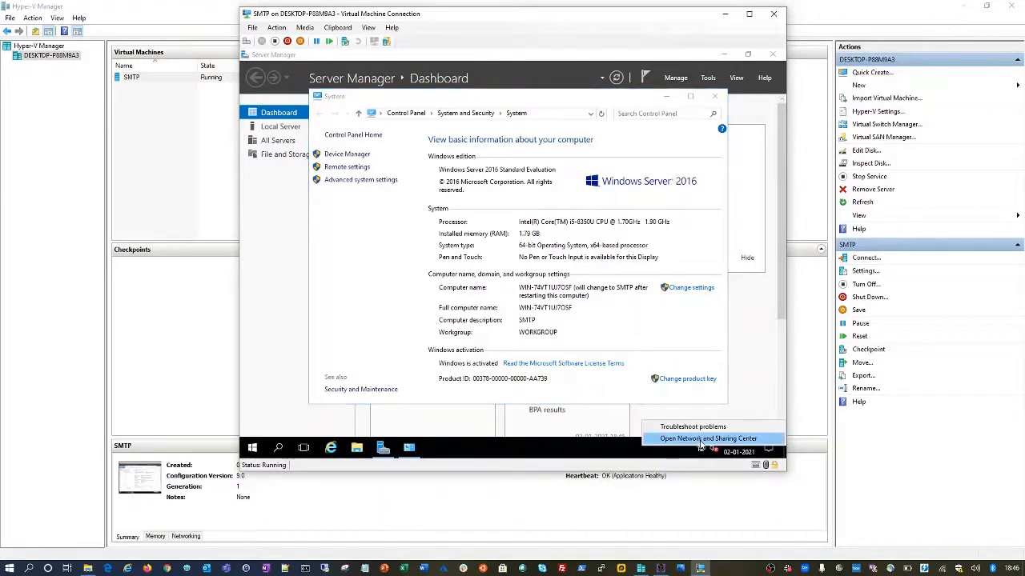
{"action": "left_click", "coordinate": [700, 444]}
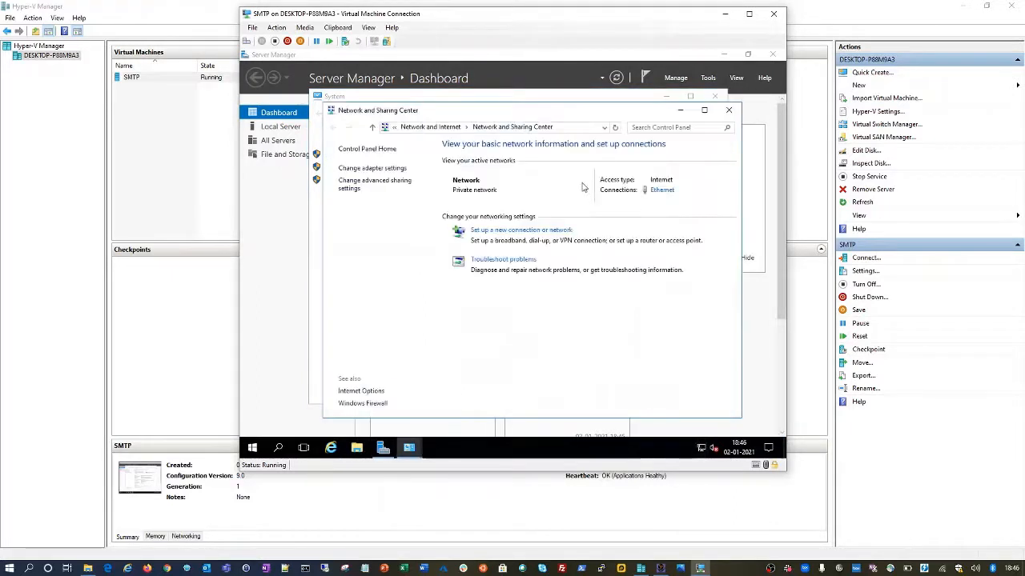
{"action": "left_click", "coordinate": [661, 191]}
{"action": "left_click", "coordinate": [450, 336]}
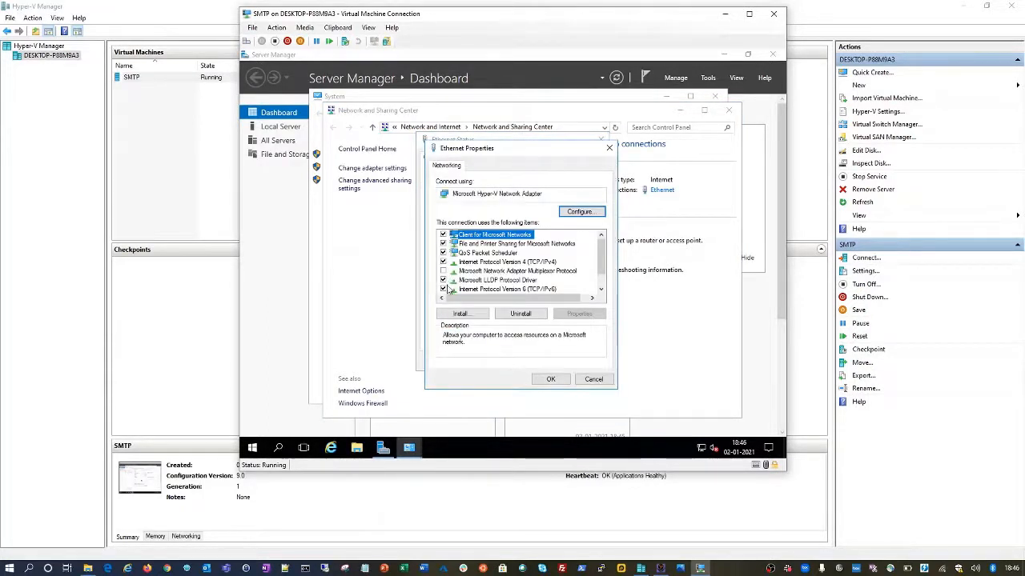
{"action": "left_click", "coordinate": [450, 290]}
{"action": "double_click", "coordinate": [496, 263]}
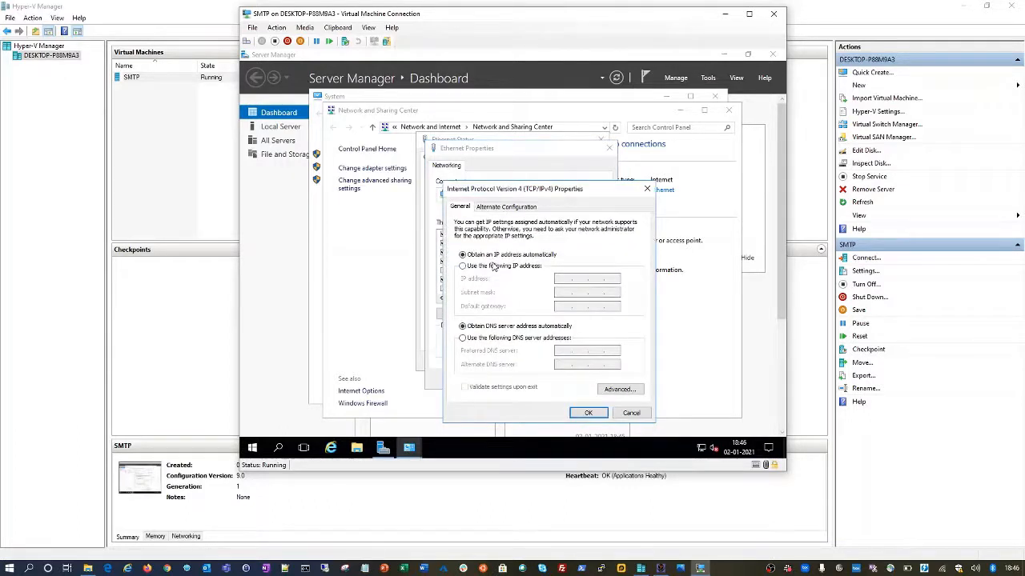
{"action": "key", "text": "Escape"}
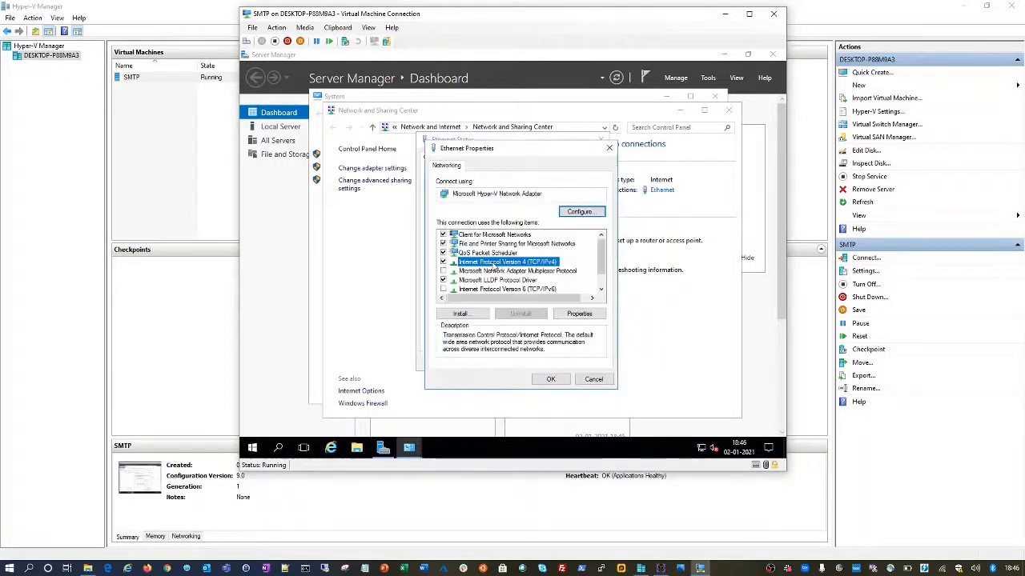
{"action": "key", "text": "Escape"}
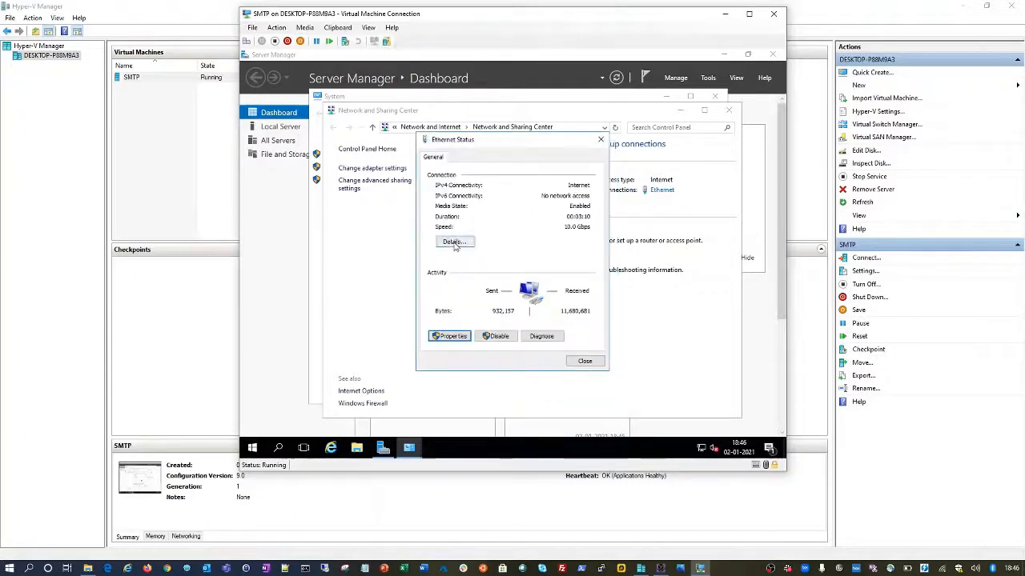
- Check the current IPv4 address and default gateway in the Ethernet connection details
{"action": "left_click", "coordinate": [452, 245]}
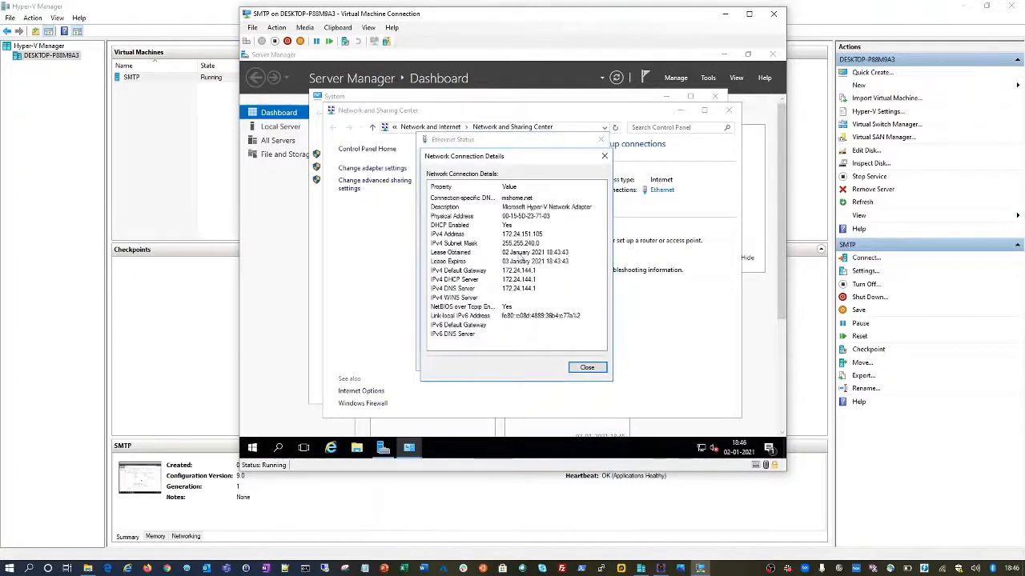
{"action": "left_click", "coordinate": [528, 272]}
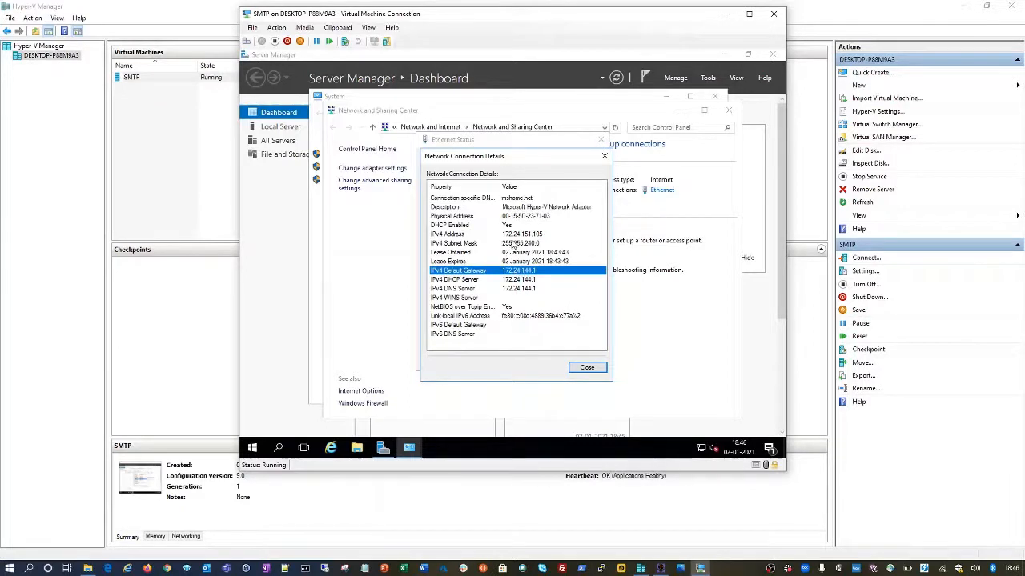
{"action": "left_click", "coordinate": [513, 235]}
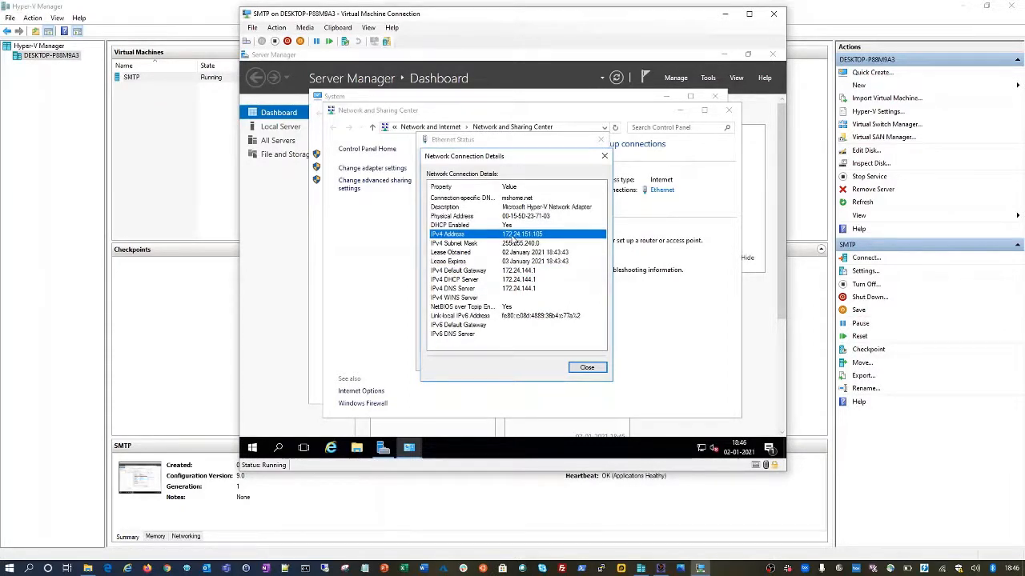
{"action": "key", "text": "Escape"}
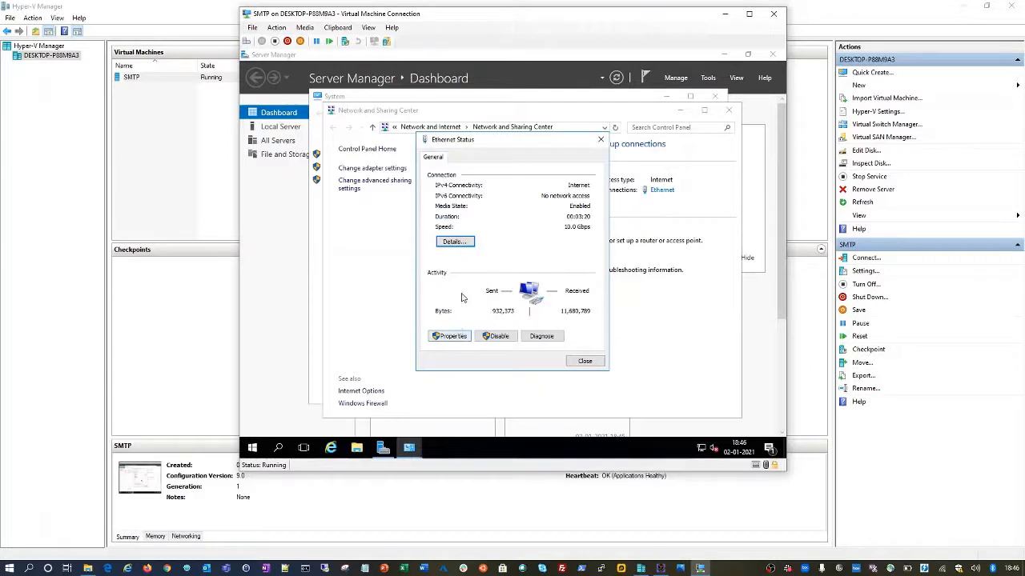
- Set IPv4 to static 10.0.0.10, mask 255.255.255.0, gateway 10.0.0.1, and save
{"action": "left_click", "coordinate": [449, 336]}
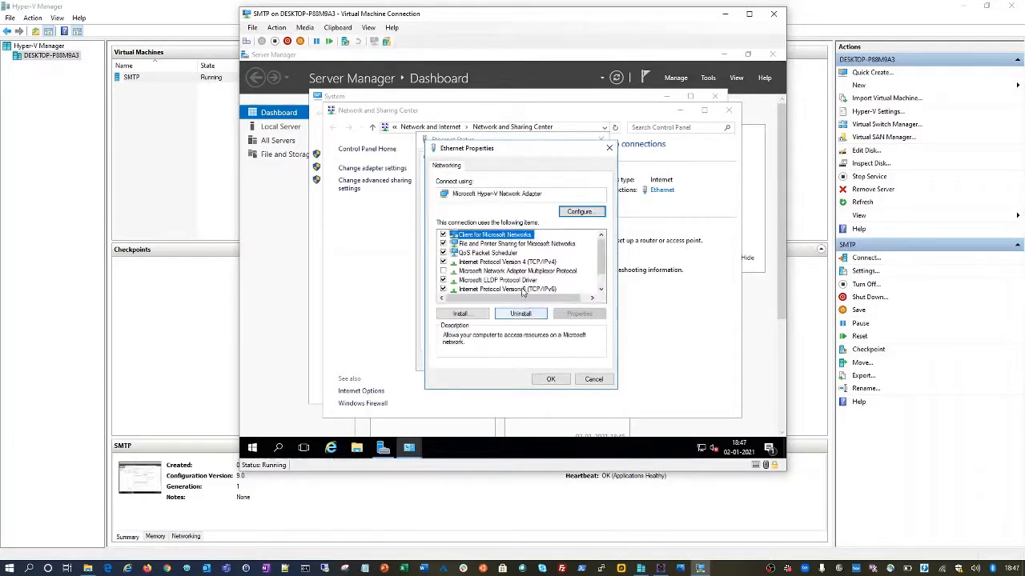
{"action": "double_click", "coordinate": [517, 263]}
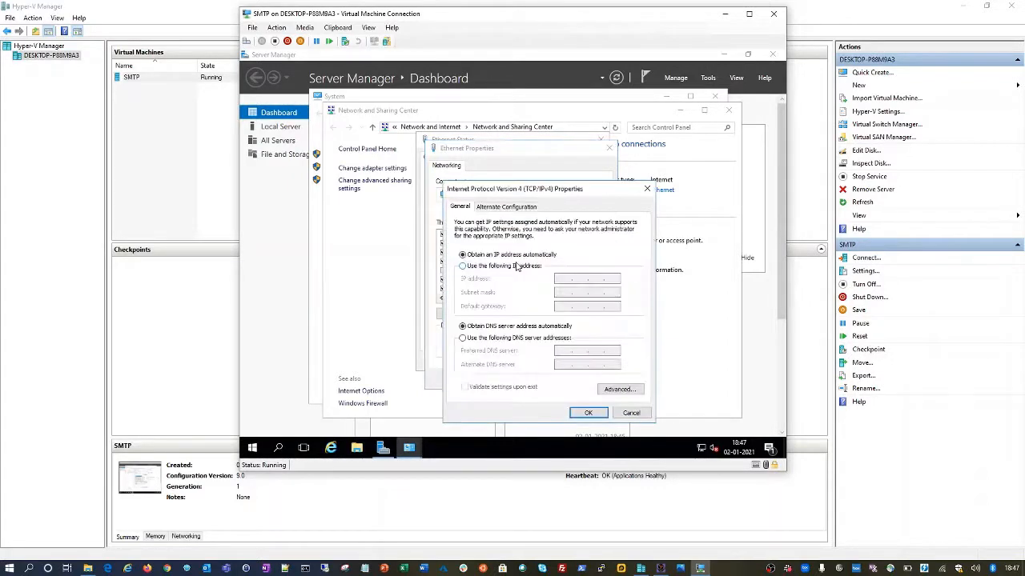
{"action": "key", "text": "Escape"}
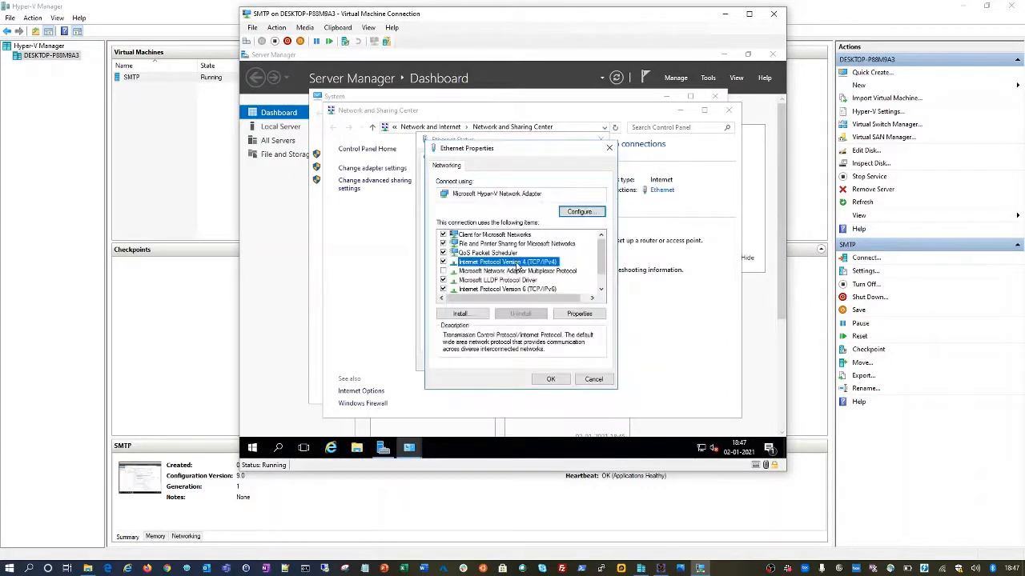
{"action": "double_click", "coordinate": [517, 263]}
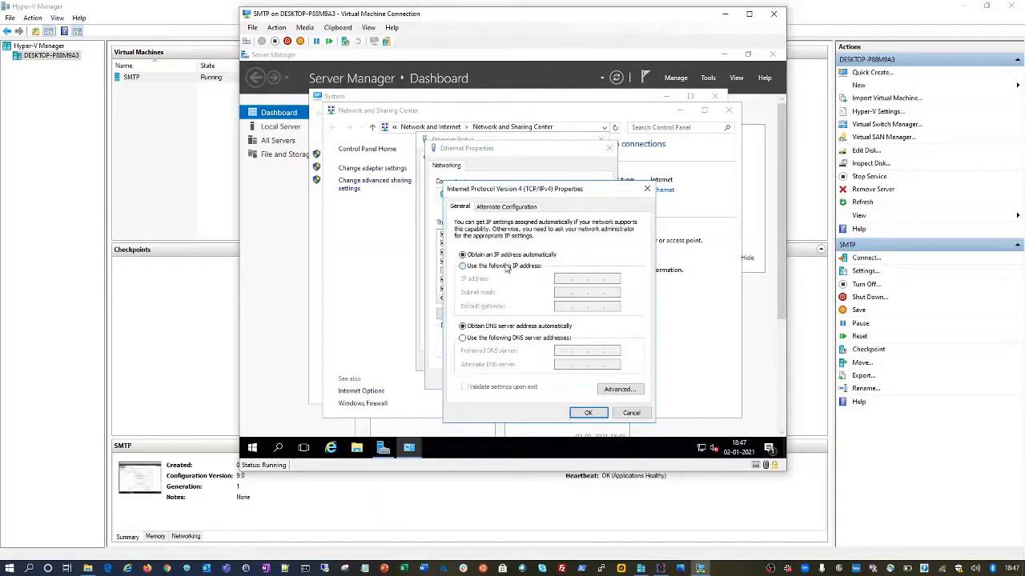
{"action": "left_click", "coordinate": [505, 272]}
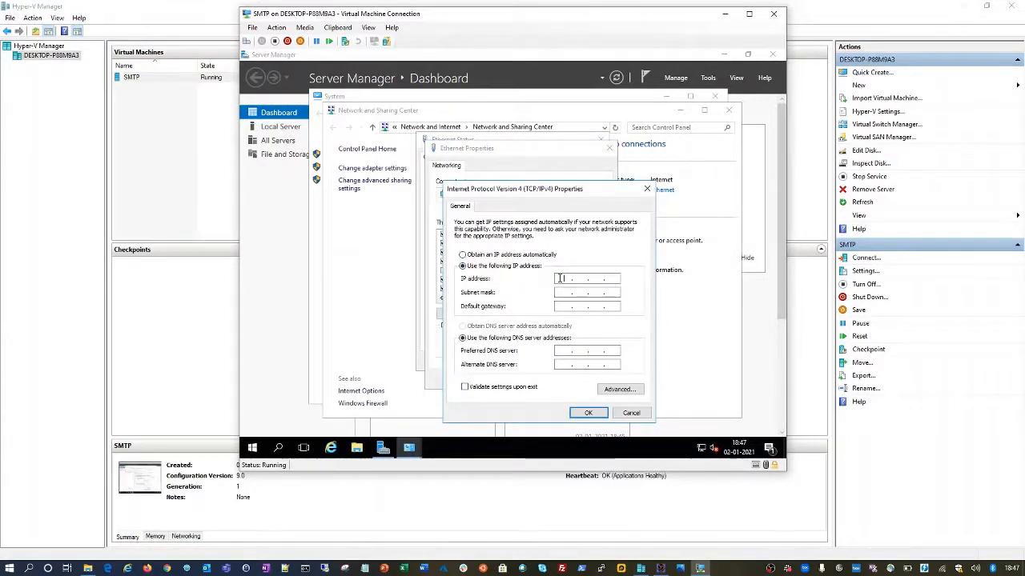
{"action": "left_click", "coordinate": [559, 277]}
{"action": "type", "text": "10.0.0.10"}
{"action": "key", "text": "Tab"}
{"action": "type", "text": "25525525510.0.0"}
{"action": "left_click", "coordinate": [590, 413]}
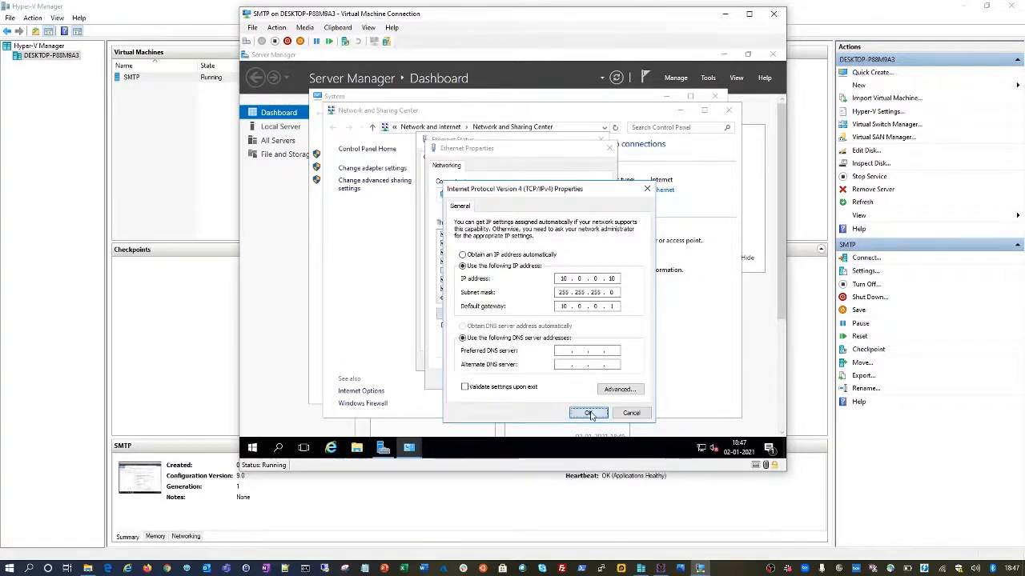
{"action": "left_click", "coordinate": [562, 382]}
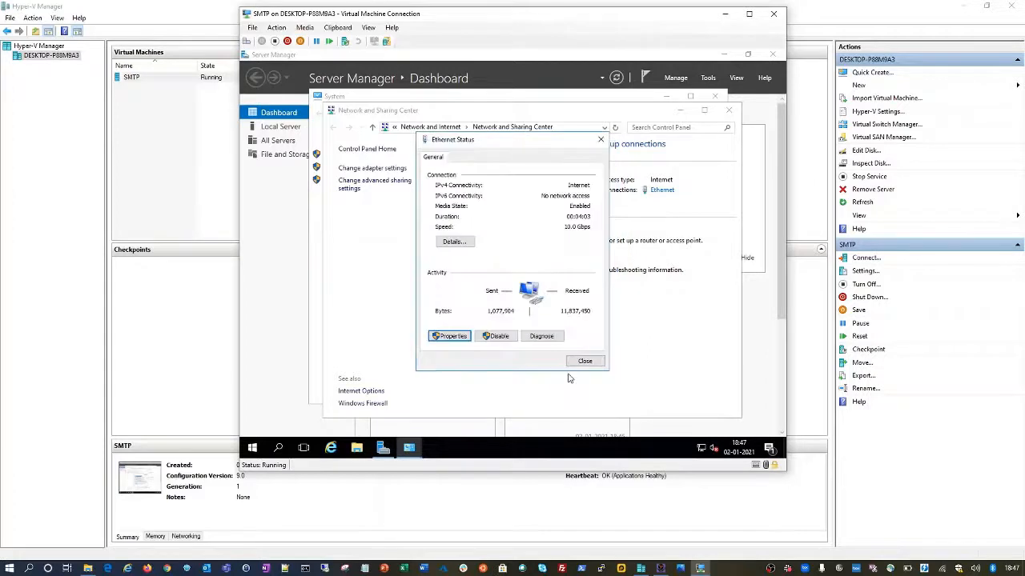
- Close Ethernet Status and bring Network and Sharing Center forward from the taskbar
{"action": "left_click", "coordinate": [577, 367]}
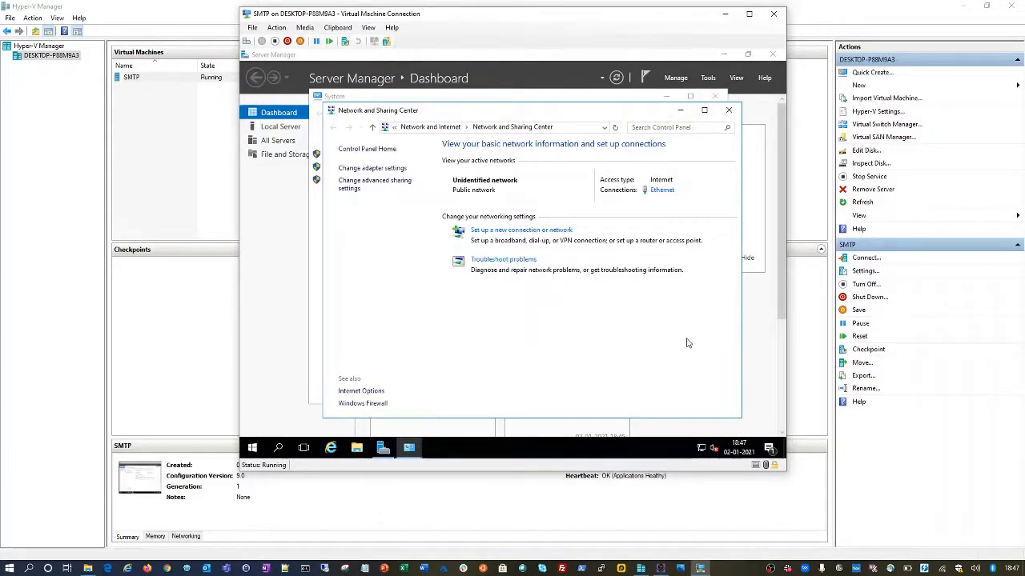
{"action": "left_click_drag", "start_coordinate": [782, 193], "coordinate": [776, 112]}
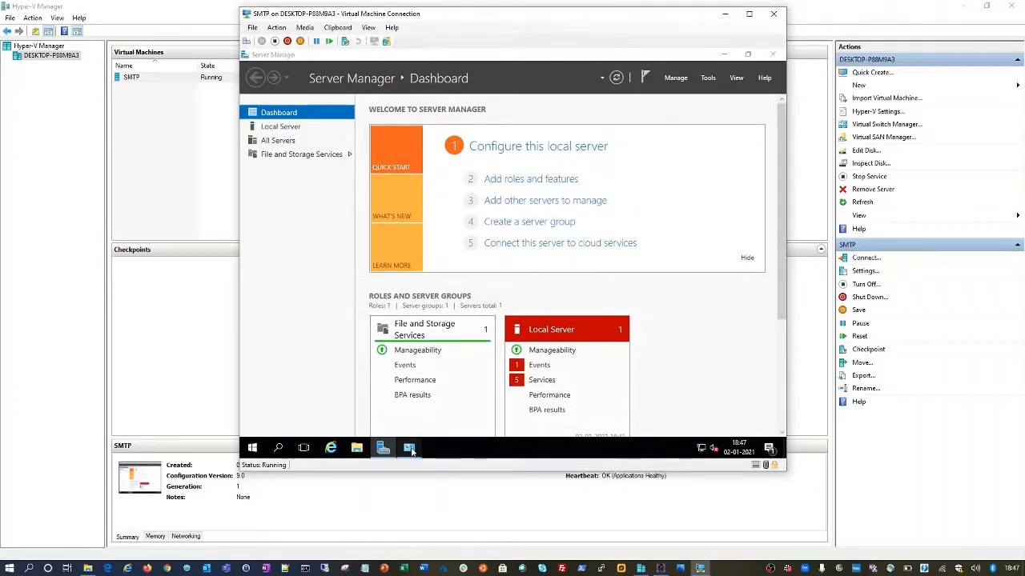
{"action": "mouse_move", "coordinate": [409, 447]}
{"action": "left_click", "coordinate": [484, 389]}
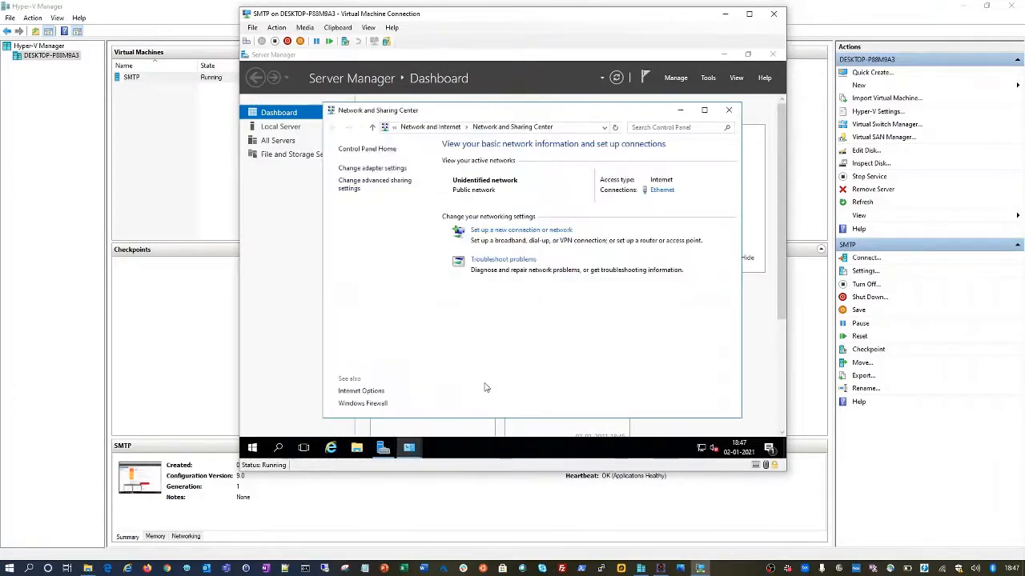